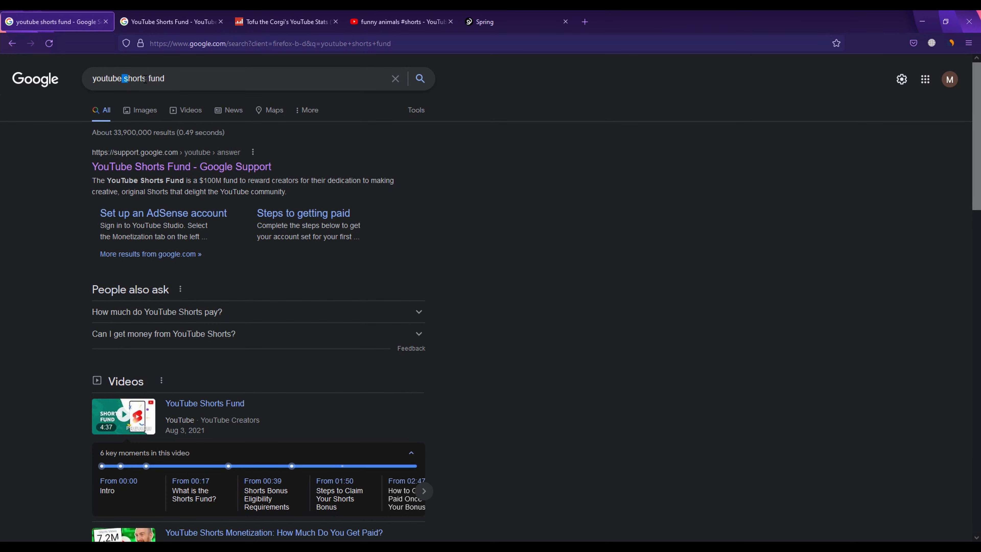
# Read the YouTube Shorts Fund help article, covering the fund description, eligibility rules and list of eligible countries.
pyautogui.click(166, 23)
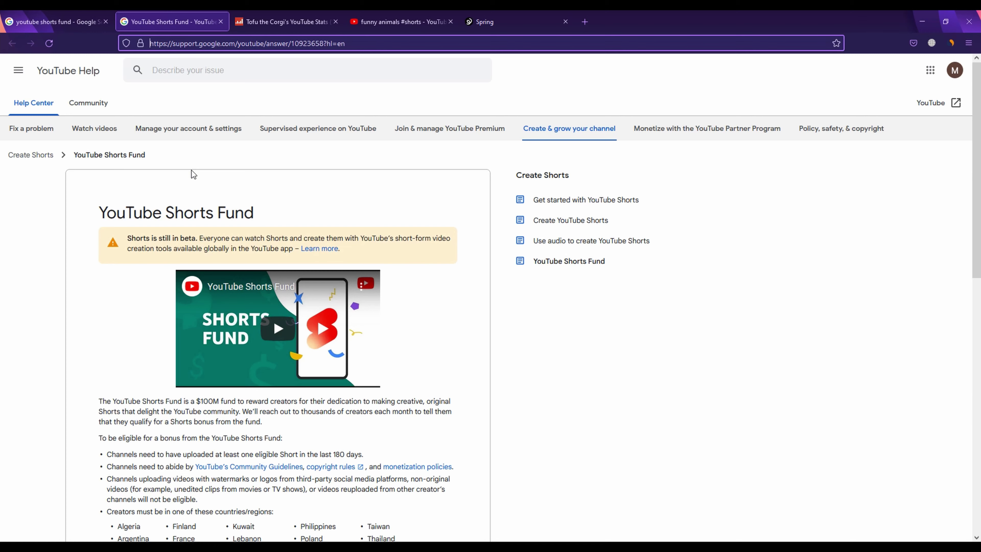
pyautogui.moveTo(213, 401)
pyautogui.mouseDown()
pyautogui.moveTo(359, 402)
pyautogui.moveTo(264, 422)
pyautogui.moveTo(212, 411)
pyautogui.mouseUp()
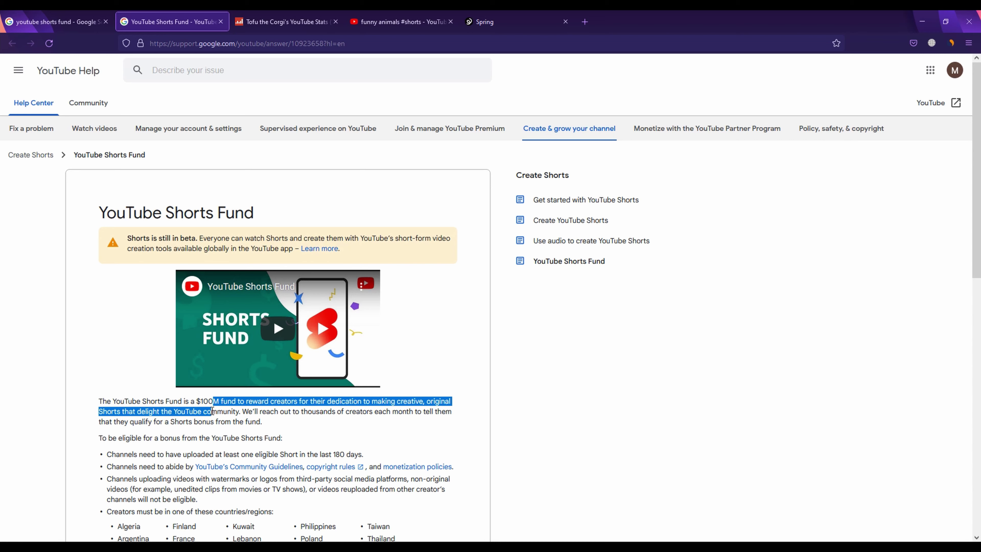
pyautogui.rightClick(212, 411)
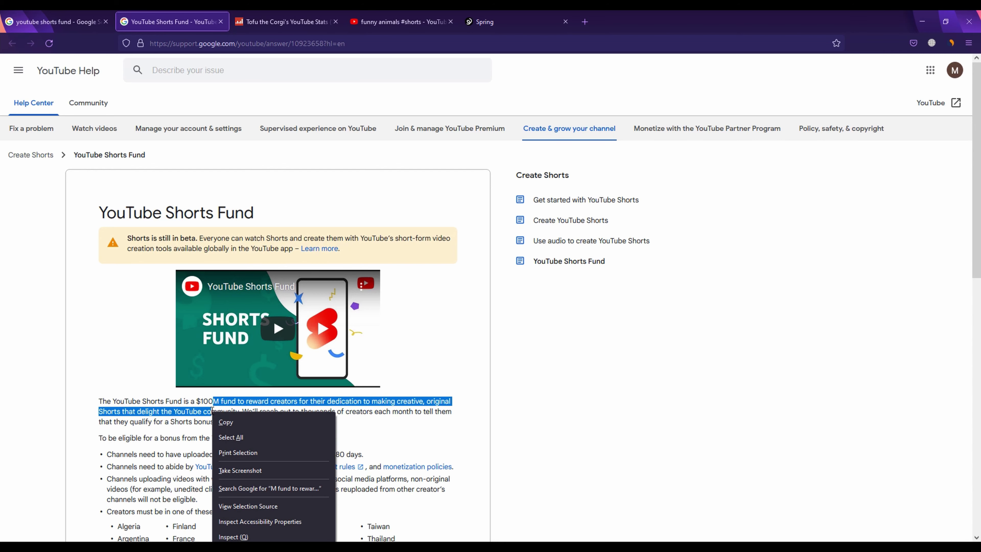
pyautogui.click(231, 420)
pyautogui.click(204, 413)
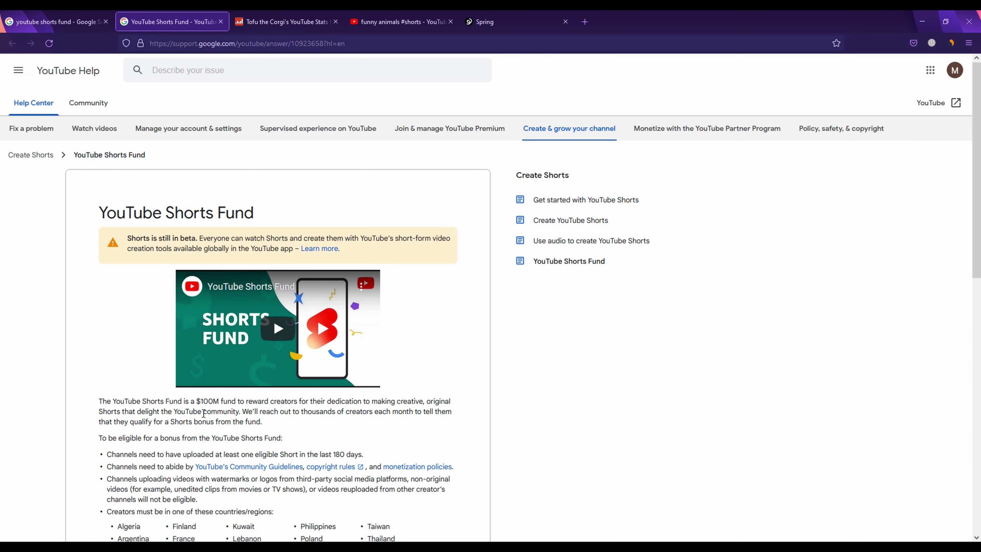
pyautogui.scroll(-10, 232, 386)
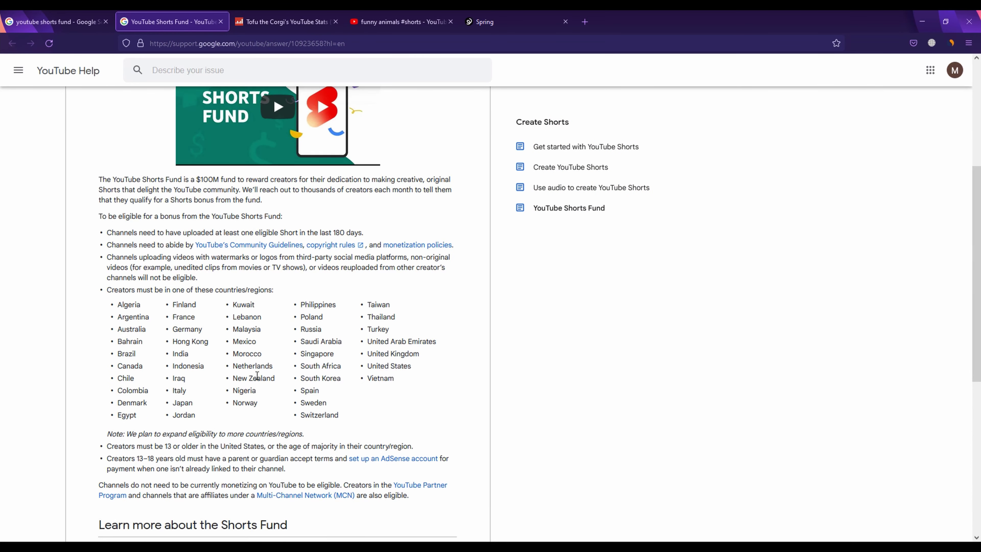
pyautogui.scroll(10, 260, 361)
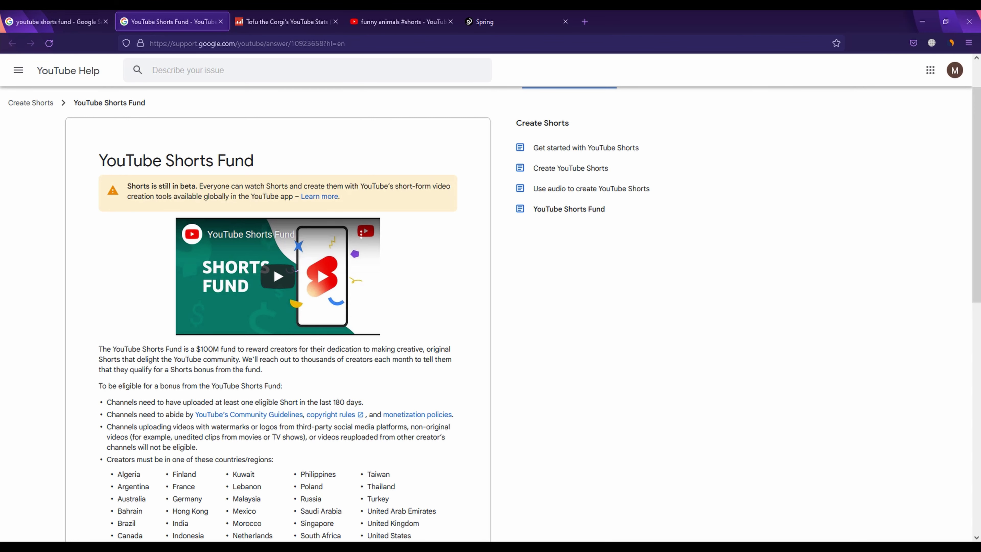
# Check the estimated monthly earnings of the Tofu the Corgi channel on its Social Blade page.
pyautogui.click(313, 21)
pyautogui.scroll(5, 485, 236)
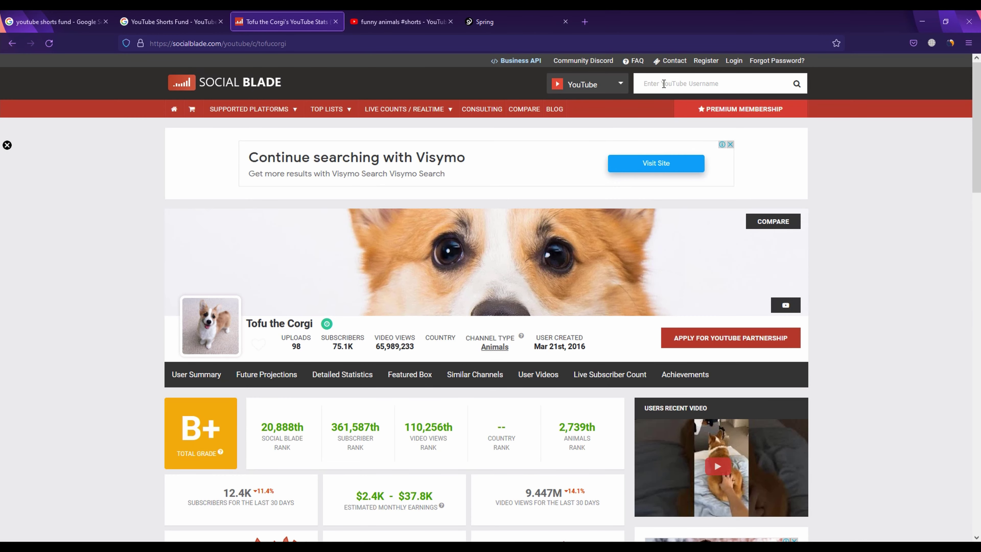
pyautogui.scroll(-4, 641, 186)
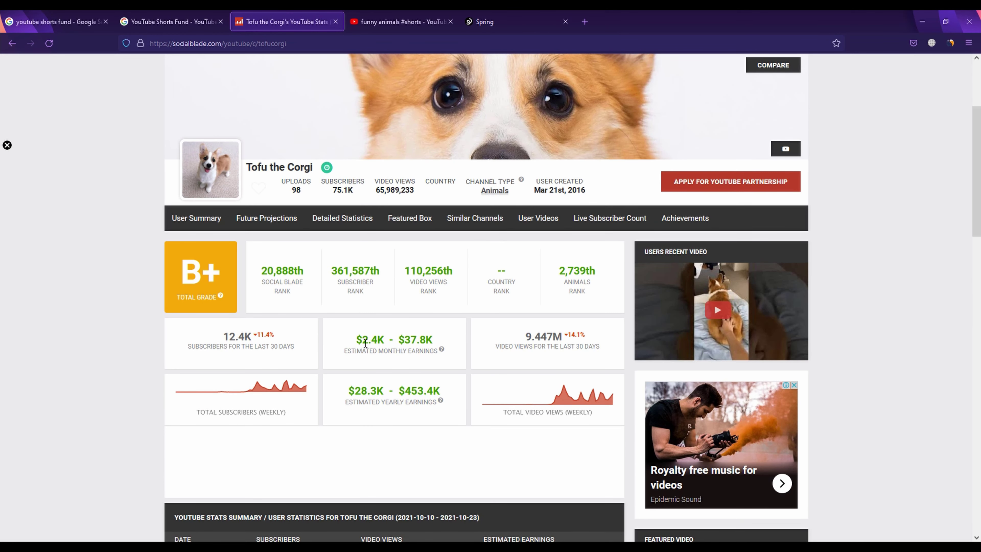
pyautogui.moveTo(363, 340); pyautogui.dragTo(427, 334)
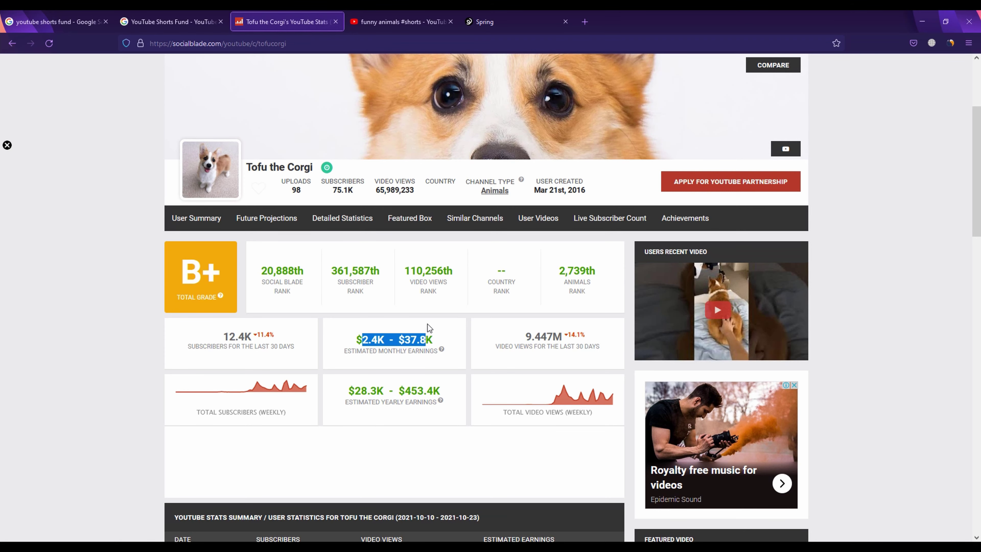
# Examine Tofu the Corgi's daily estimated earnings in the stats summary and the channel's estimated yearly earnings.
pyautogui.scroll(-6, 428, 324)
pyautogui.scroll(3, 427, 324)
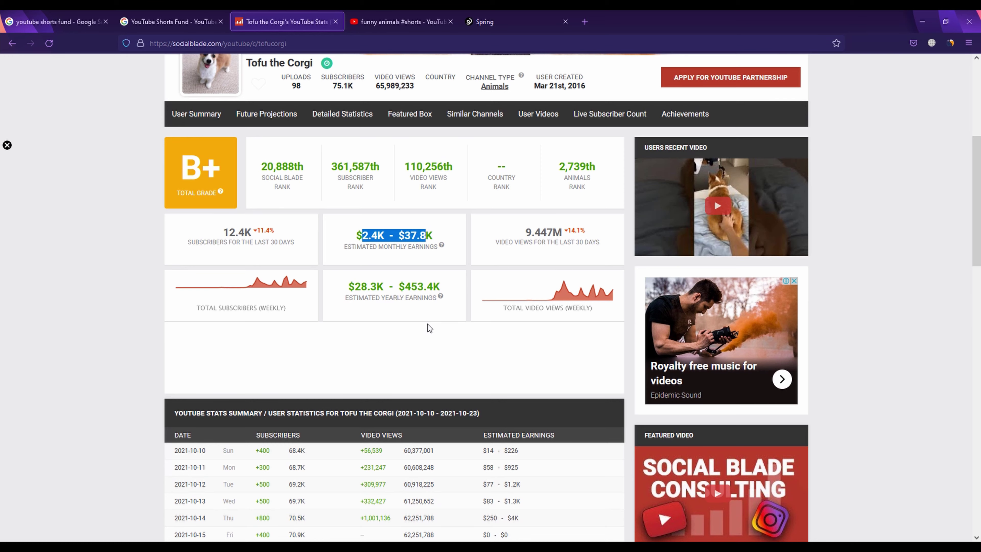
pyautogui.scroll(-1, 431, 322)
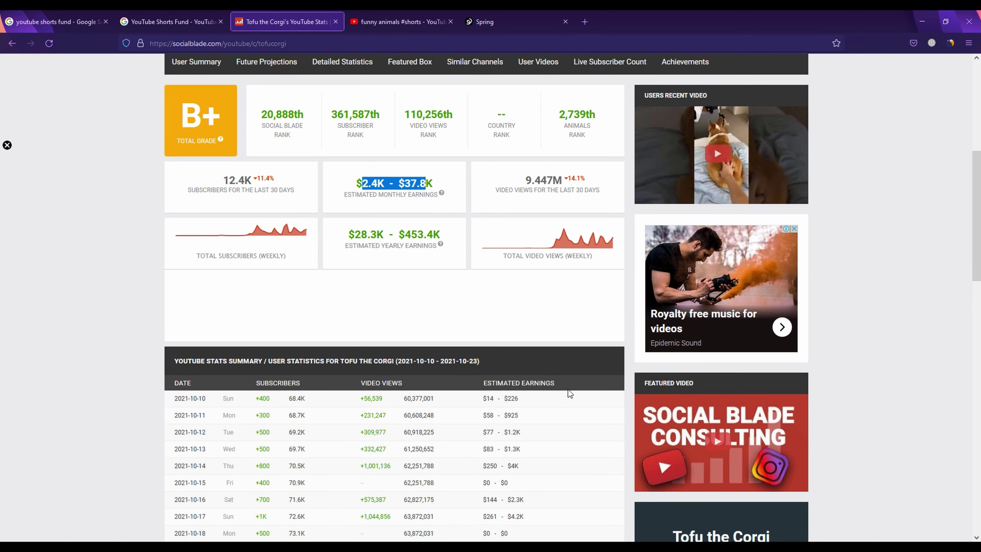
pyautogui.moveTo(535, 429); pyautogui.dragTo(513, 433)
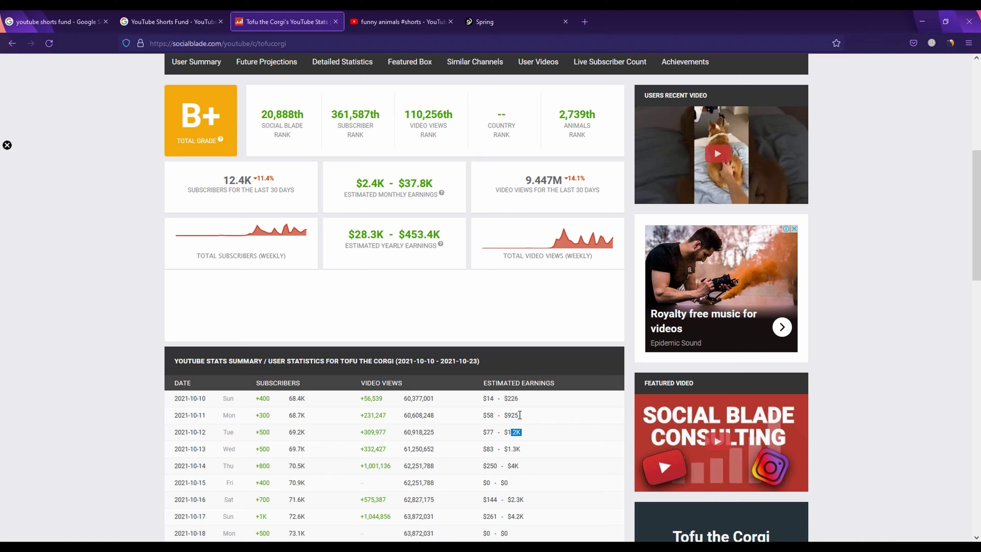
pyautogui.moveTo(371, 234); pyautogui.dragTo(390, 232)
pyautogui.click(396, 232)
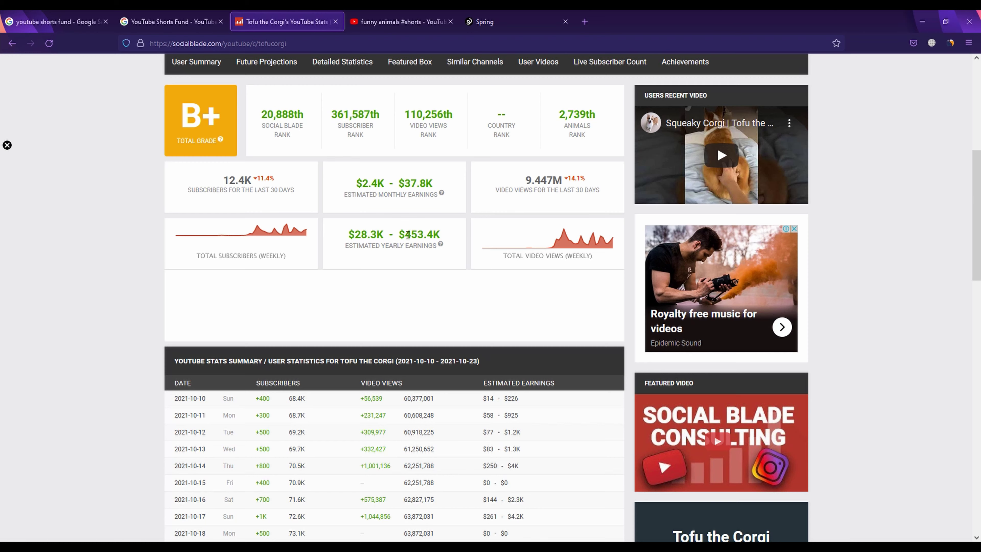
pyautogui.moveTo(408, 235); pyautogui.dragTo(433, 235)
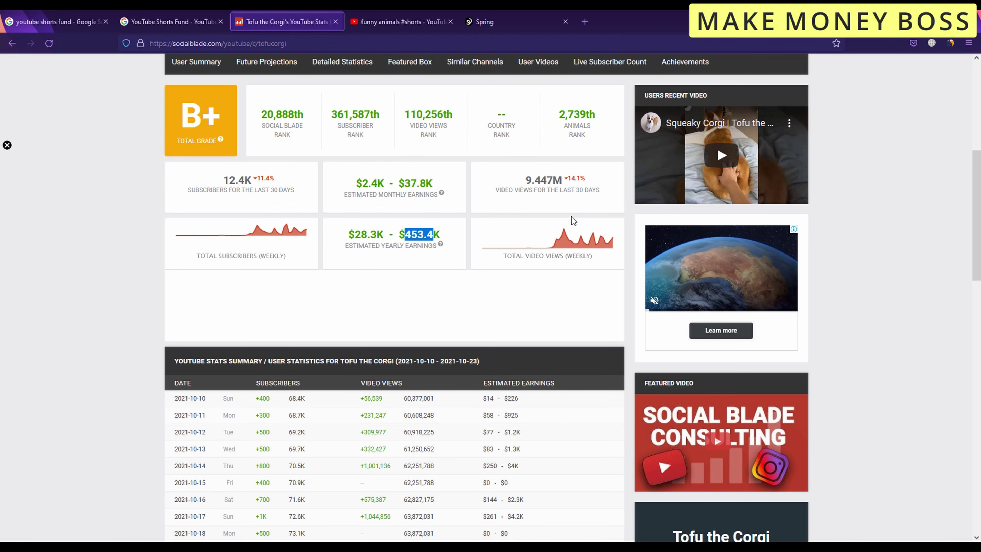
# Browse the YouTube search results for "funny animals #shorts", examining the videos' titles and view counts.
pyautogui.click(412, 23)
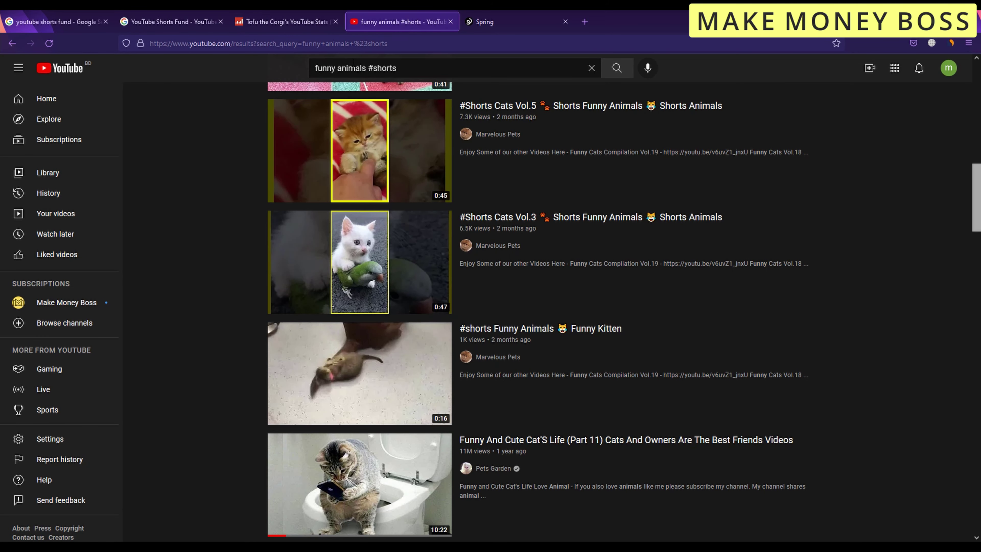
pyautogui.click(369, 68)
pyautogui.moveTo(369, 68); pyautogui.dragTo(397, 68)
pyautogui.click(397, 68)
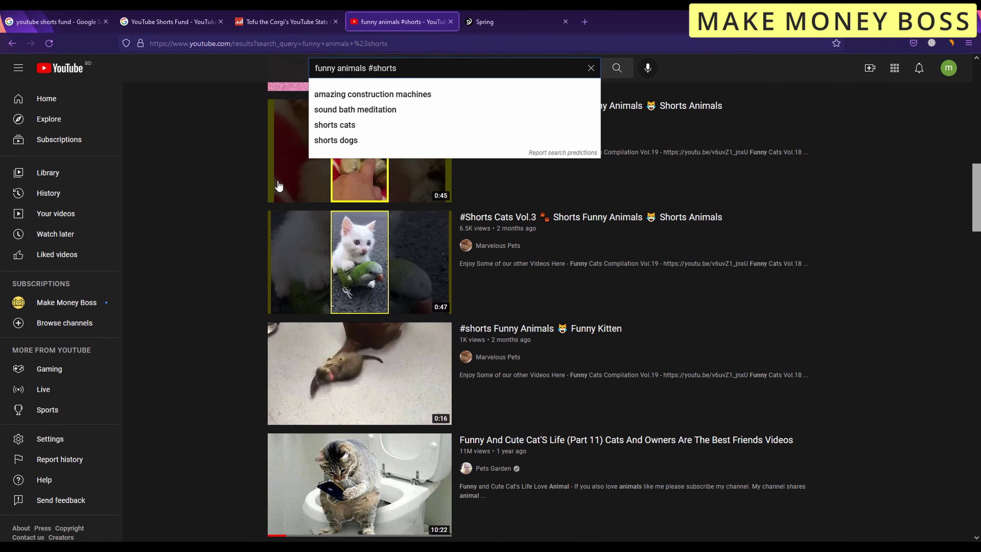
pyautogui.click(217, 241)
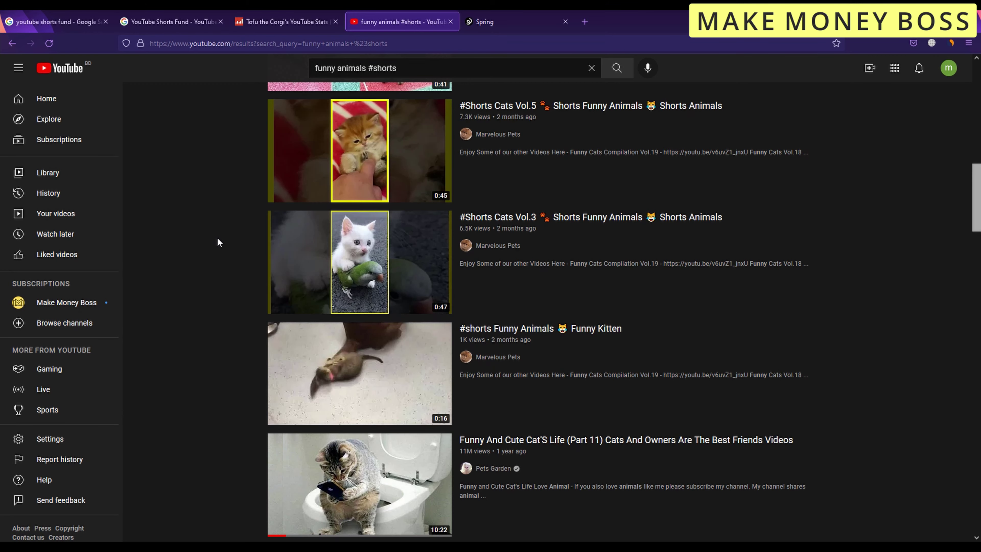
pyautogui.scroll(-5, 217, 239)
pyautogui.scroll(-8, 218, 241)
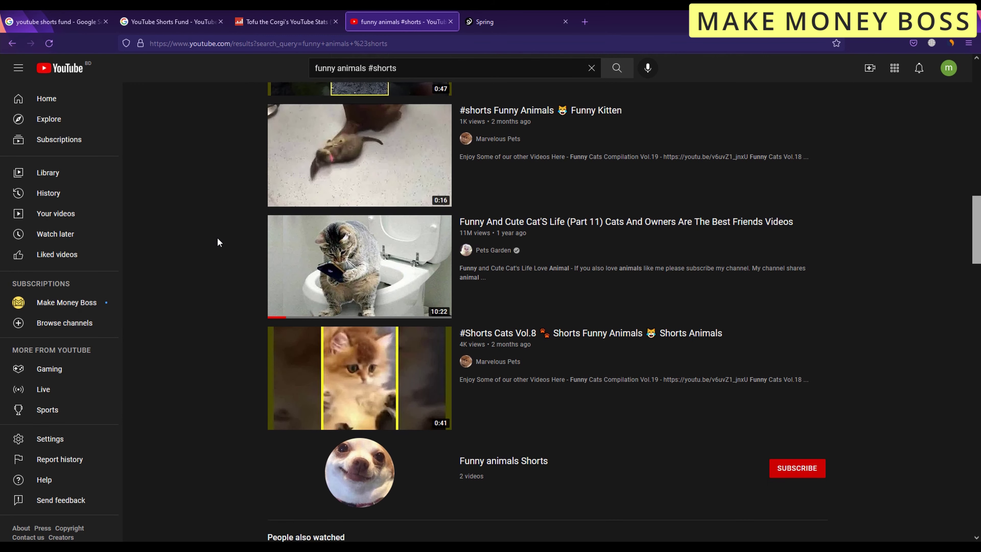
pyautogui.scroll(-2, 552, 208)
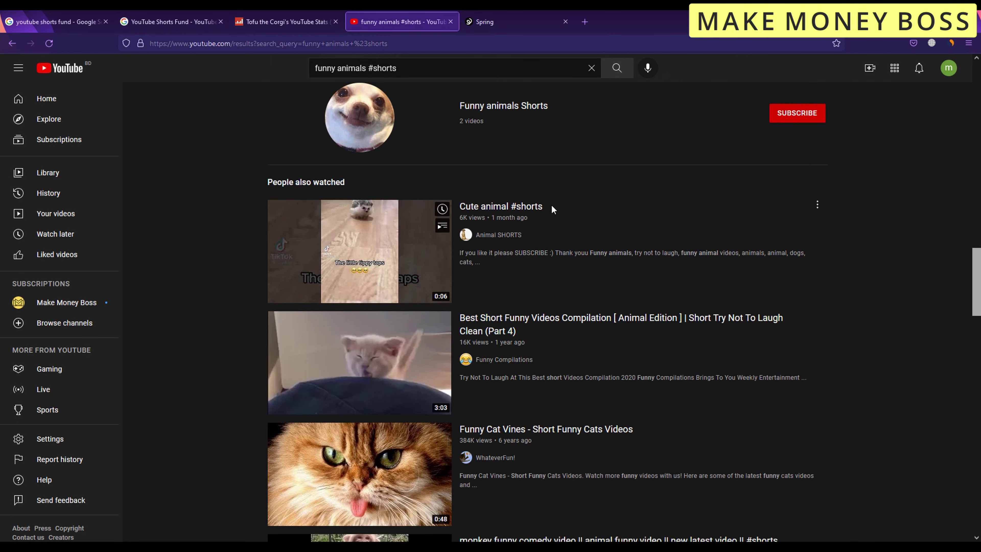
pyautogui.scroll(-6, 551, 208)
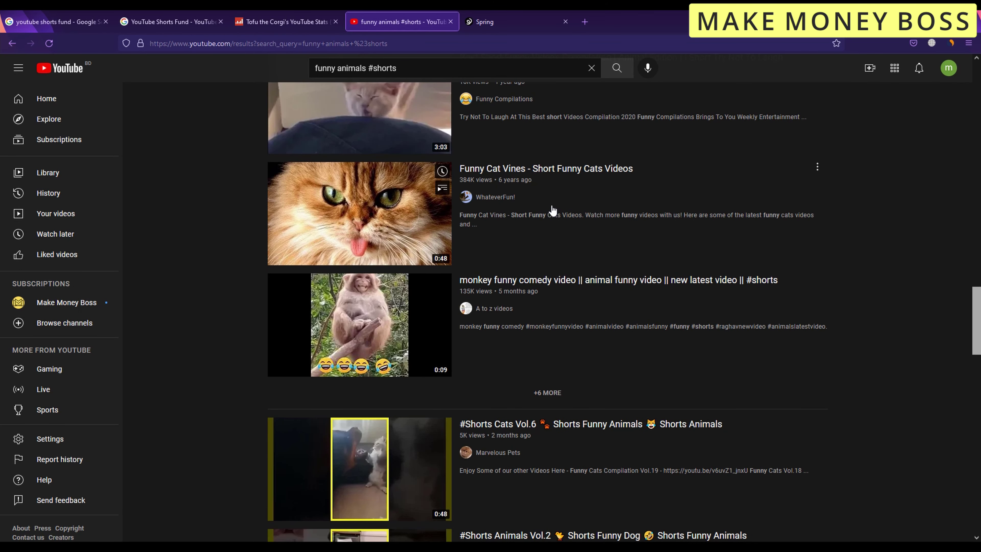
pyautogui.scroll(-7, 551, 209)
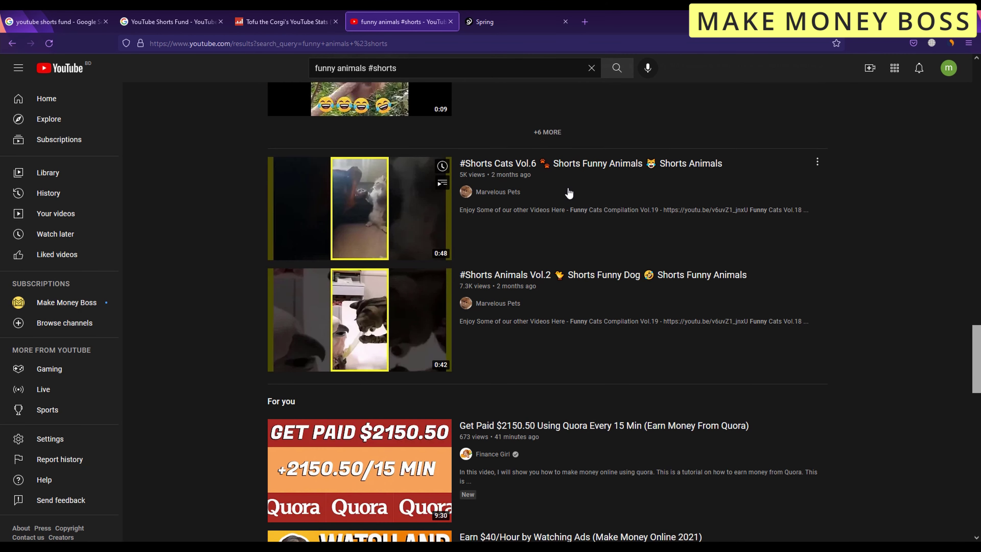
pyautogui.scroll(-10, 569, 192)
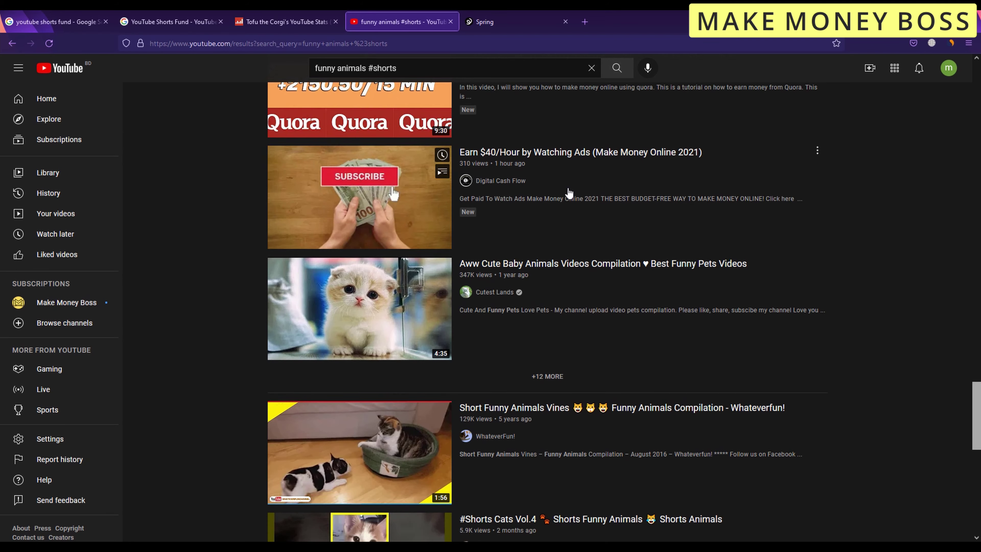
pyautogui.scroll(-3, 568, 192)
pyautogui.scroll(-2, 555, 192)
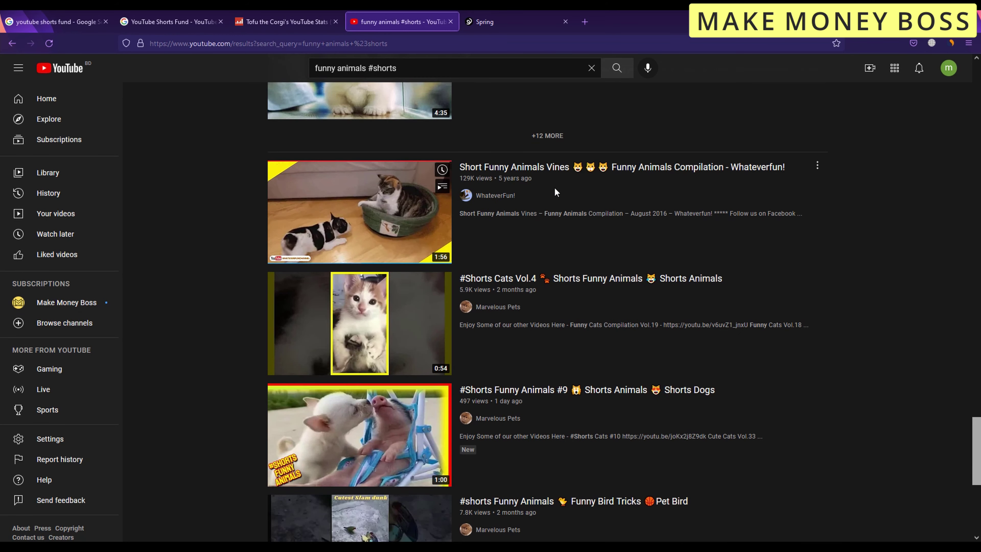
pyautogui.scroll(-6, 551, 187)
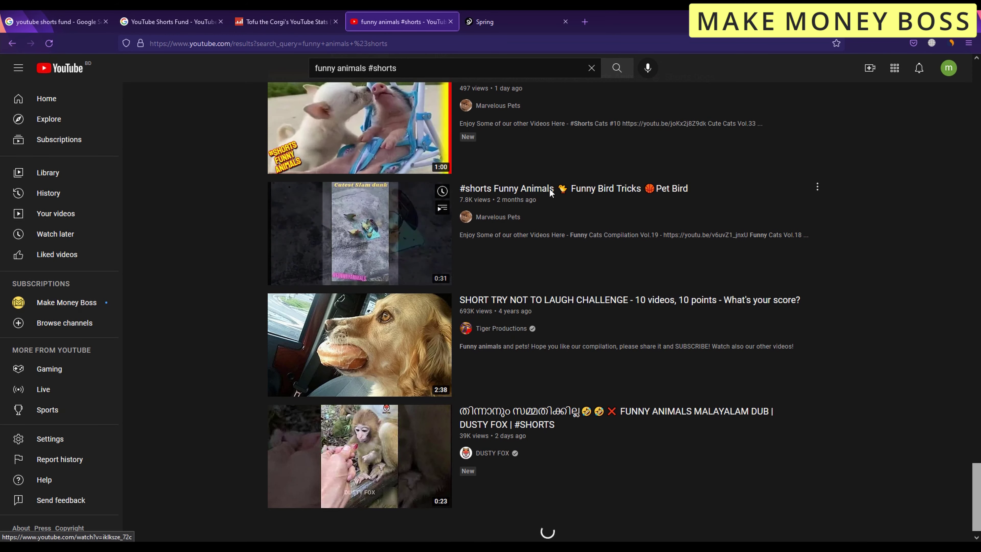
pyautogui.scroll(-1, 550, 192)
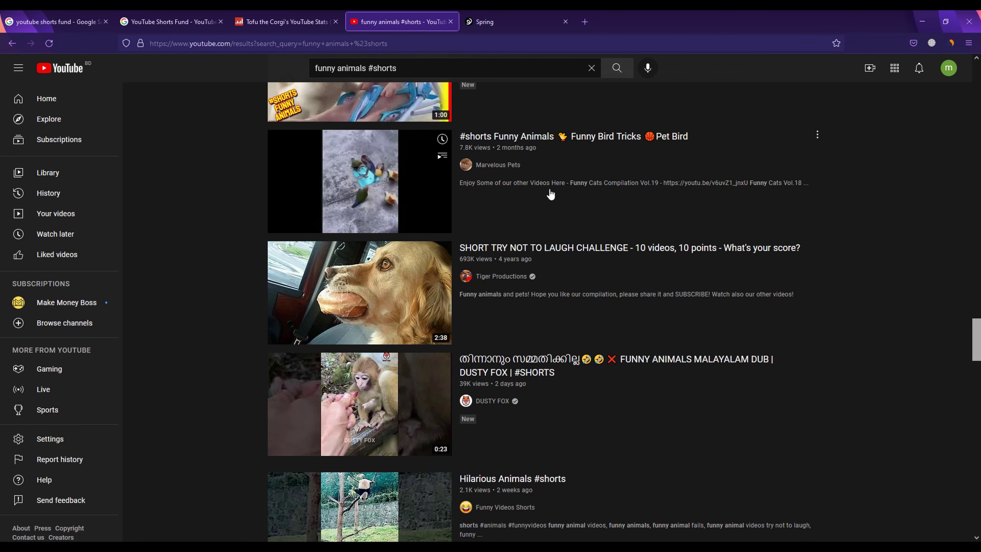
pyautogui.scroll(-8, 549, 192)
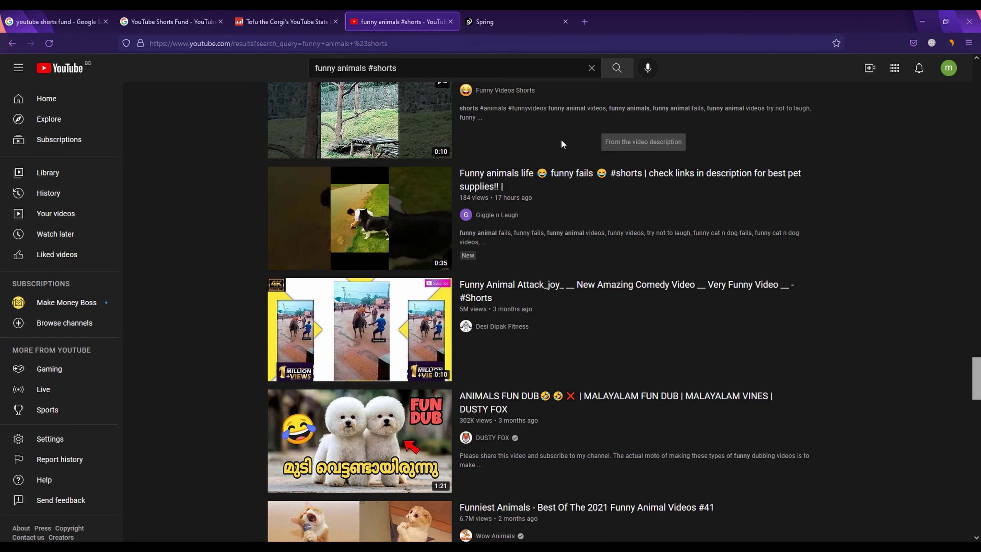
pyautogui.scroll(5, 578, 103)
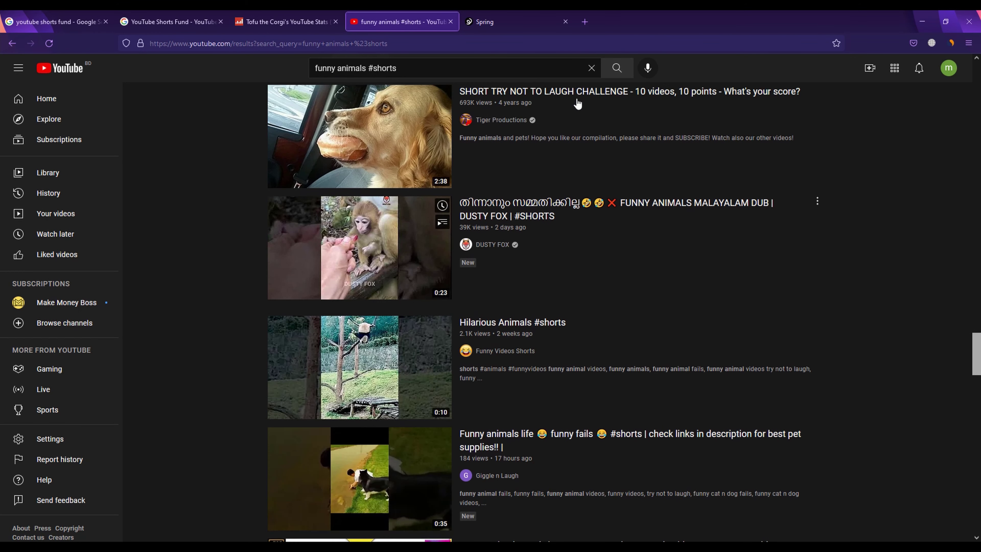
# Search YouTube for "funny animals" without the #shorts hashtag.
pyautogui.click(452, 58)
pyautogui.hotkey('ctrl', 'a')
pyautogui.write('funny animals')
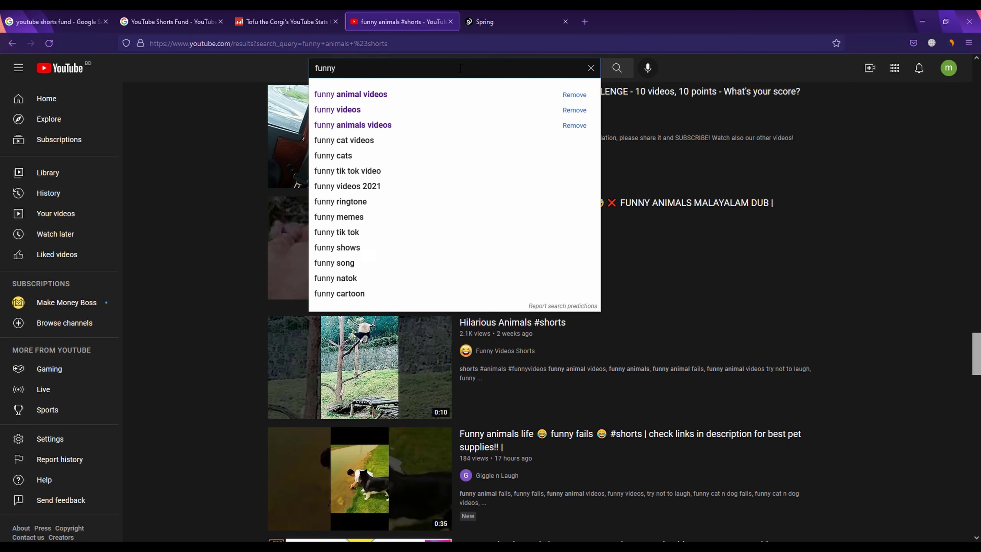
pyautogui.press('Return')
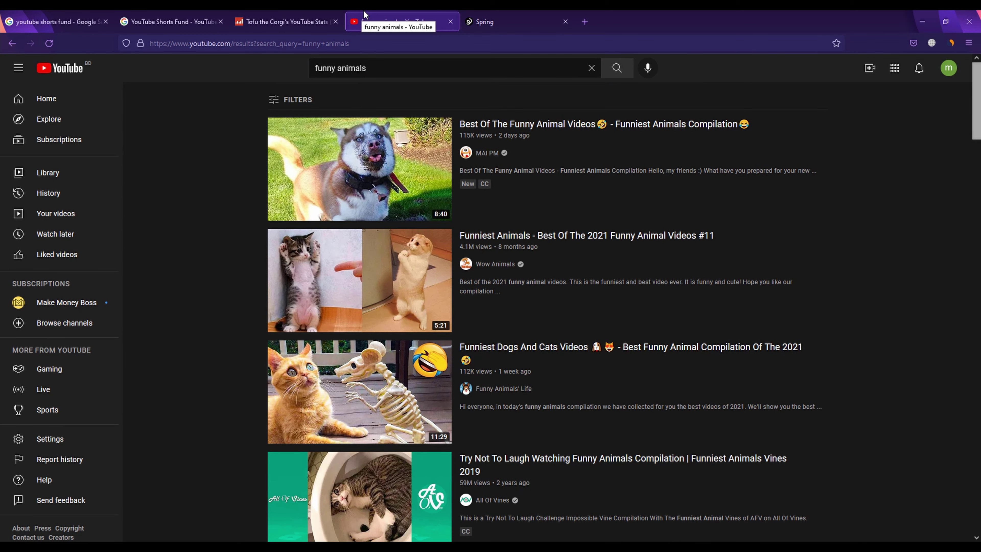
# Filter the "funny animals" search results to show only Creative Commons videos.
pyautogui.moveTo(715, 157)
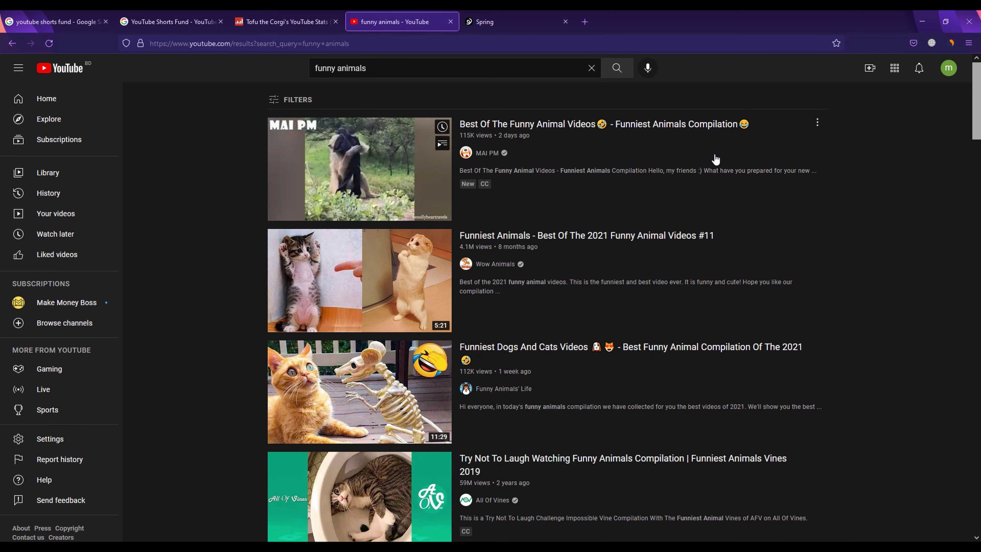
pyautogui.scroll(-3, 716, 158)
pyautogui.scroll(1, 715, 158)
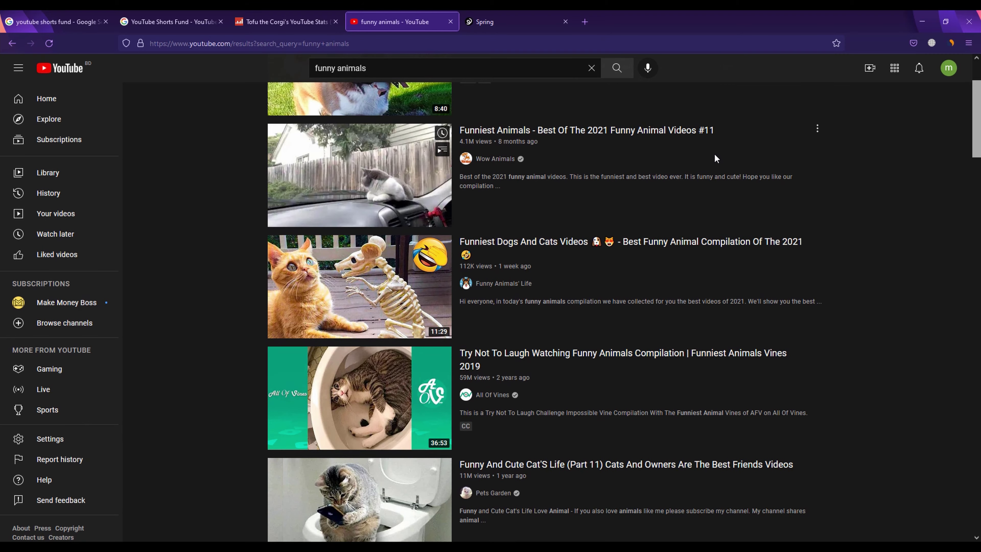
pyautogui.scroll(-6, 715, 158)
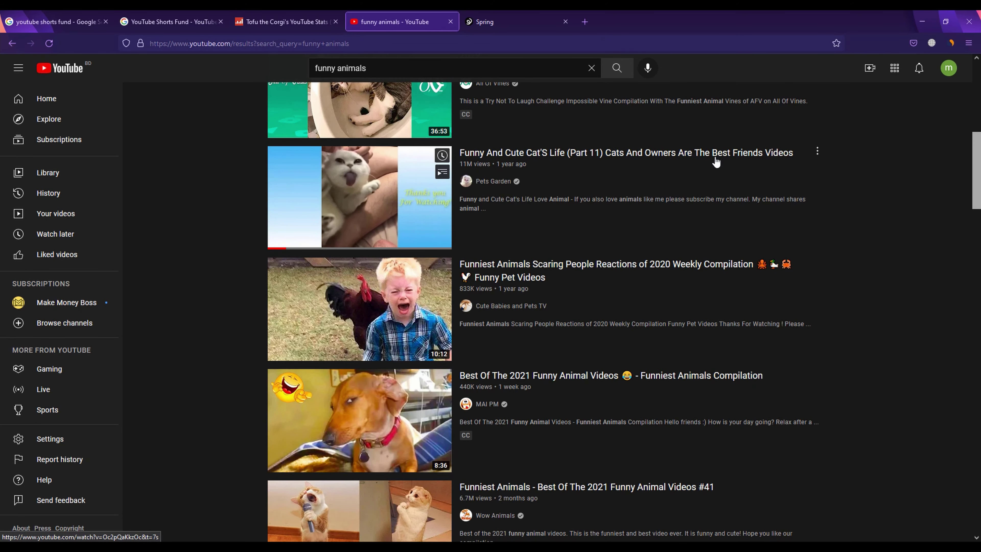
pyautogui.scroll(-4, 715, 160)
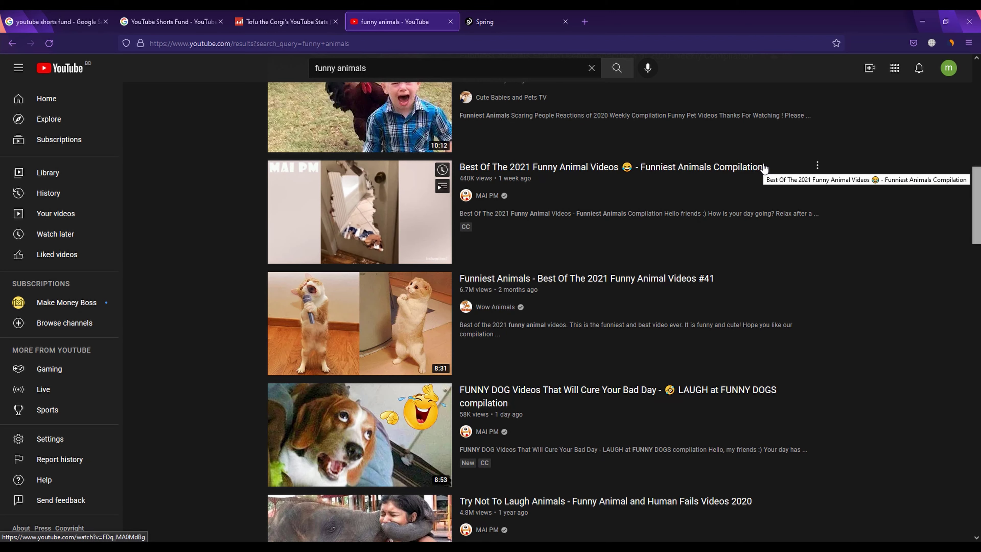
pyautogui.scroll(10, 764, 166)
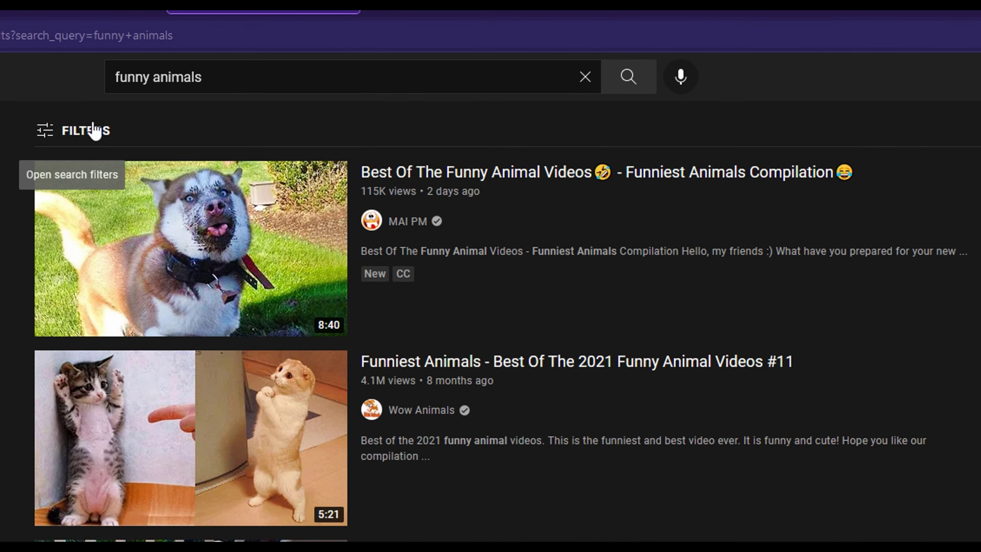
pyautogui.click(93, 132)
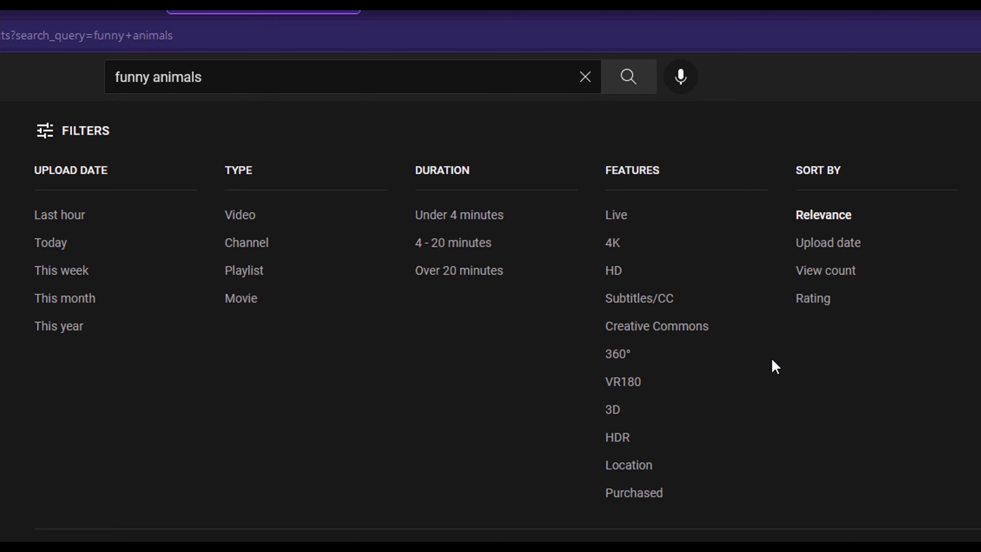
pyautogui.click(612, 328)
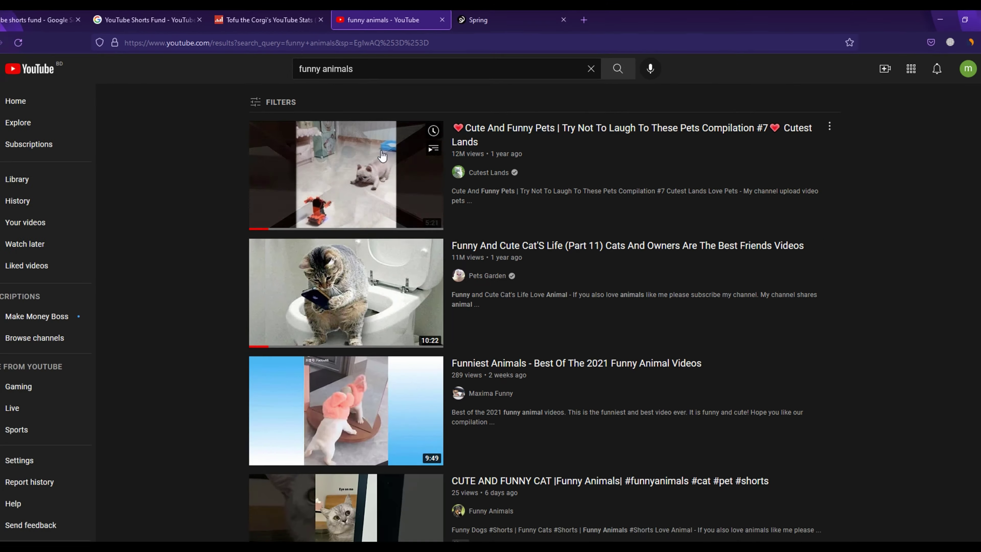
# Browse the Creative Commons results for funny animals, examining the videos' titles, view counts and lengths.
pyautogui.scroll(-3, 582, 384)
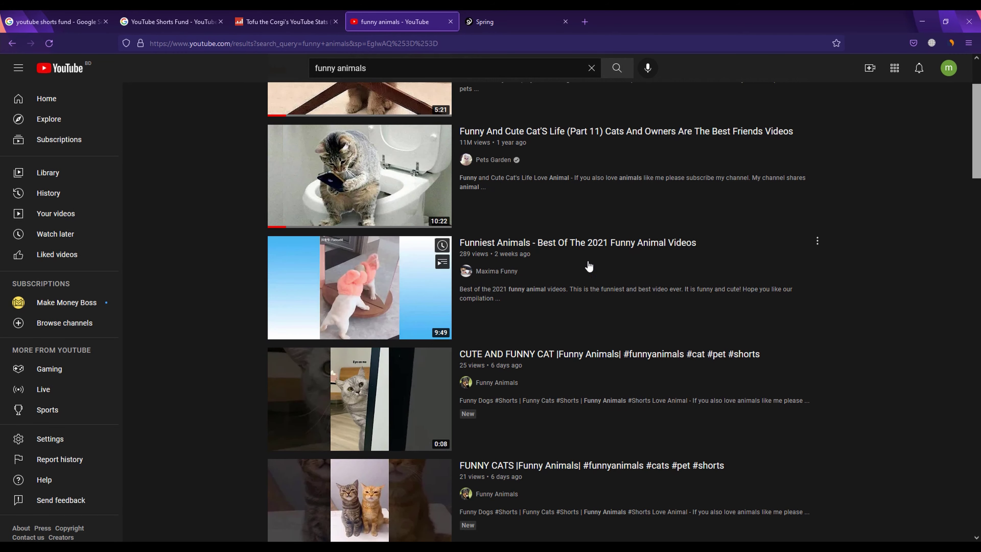
pyautogui.moveTo(624, 198)
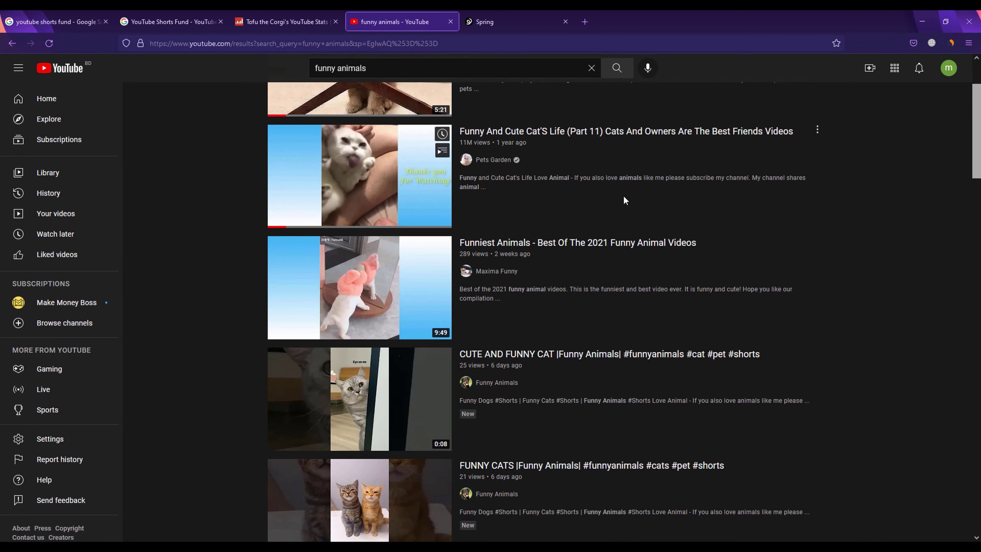
pyautogui.scroll(1, 623, 194)
pyautogui.scroll(-2, 591, 215)
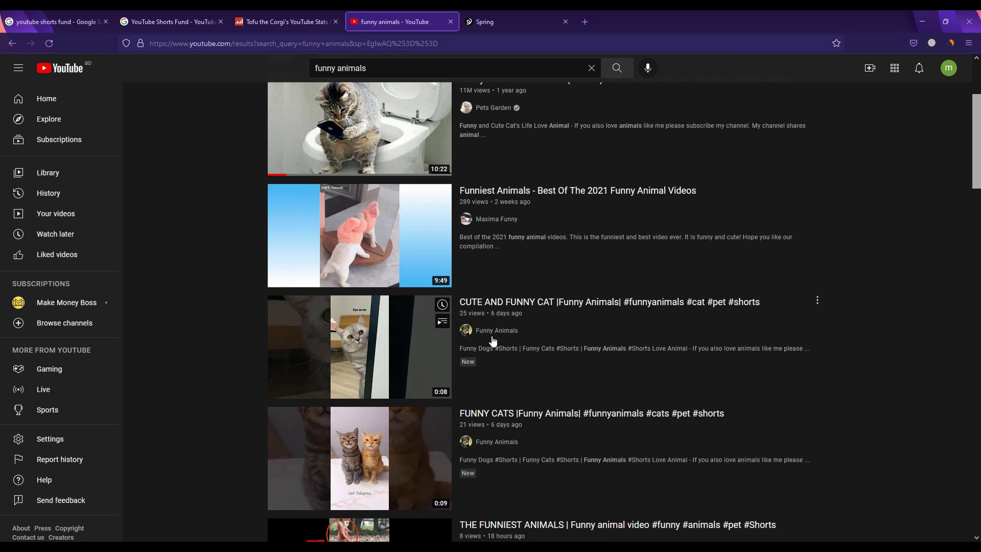
pyautogui.scroll(-5, 493, 340)
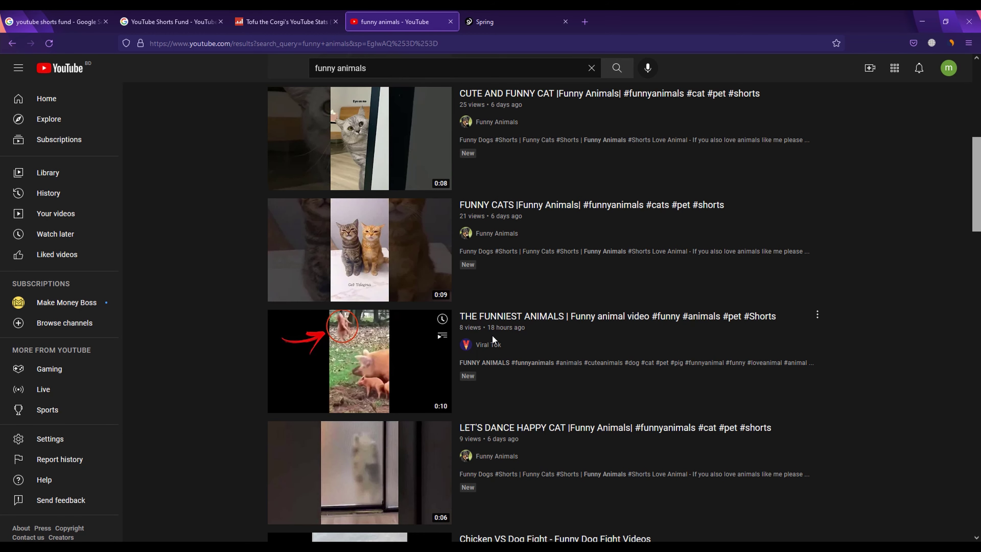
pyautogui.scroll(-4, 492, 337)
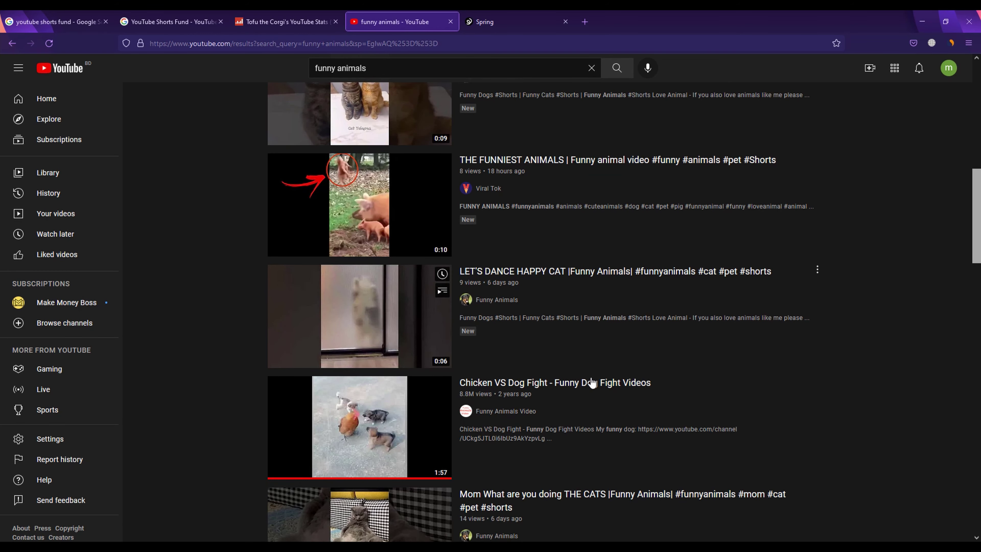
pyautogui.scroll(-4, 579, 329)
pyautogui.scroll(-1, 560, 247)
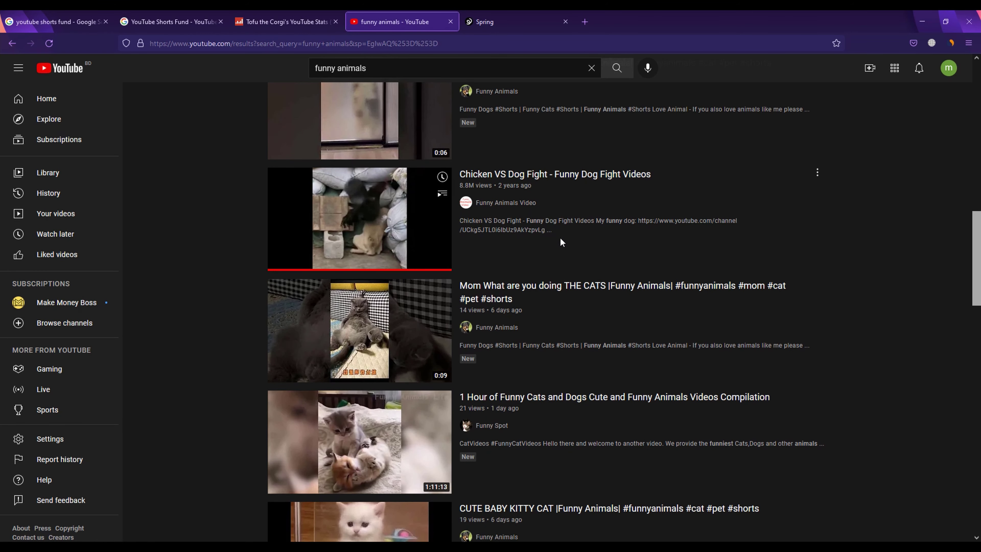
pyautogui.scroll(15, 561, 242)
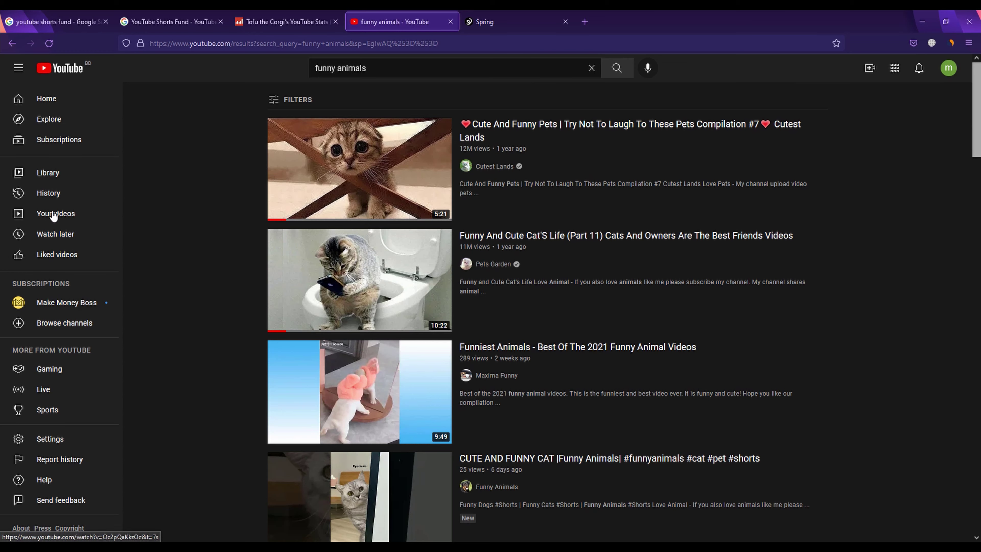
pyautogui.moveTo(543, 342)
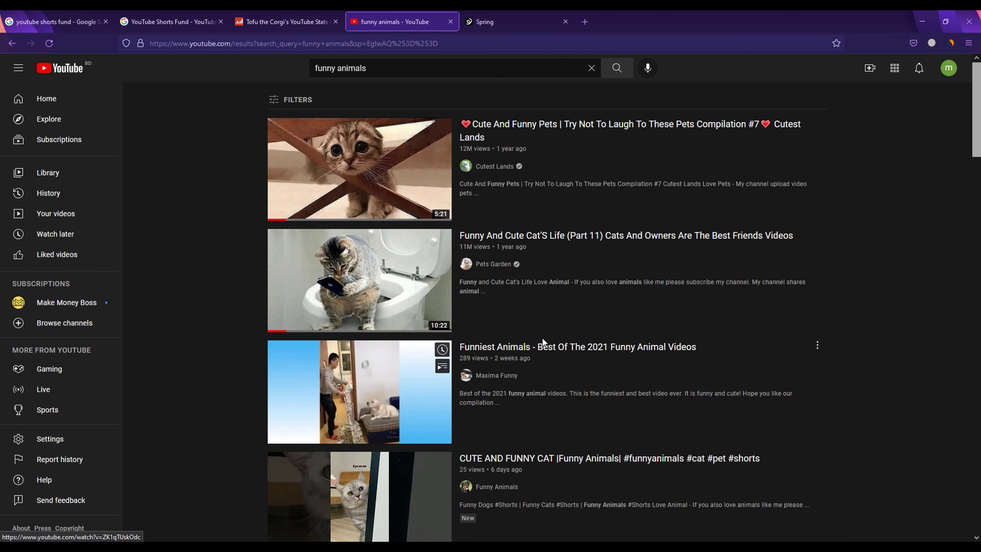
# Open the Maxima Funny video "Funniest Animals - Best Of The 2021 Funny Animal Videos", pause it and copy its URL.
pyautogui.click(386, 353)
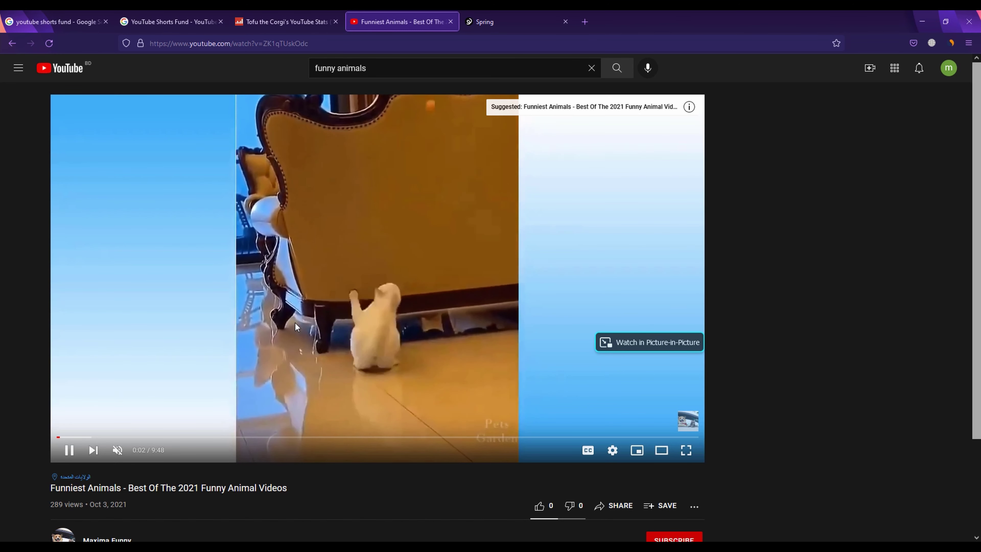
pyautogui.click(295, 209)
pyautogui.click(271, 44)
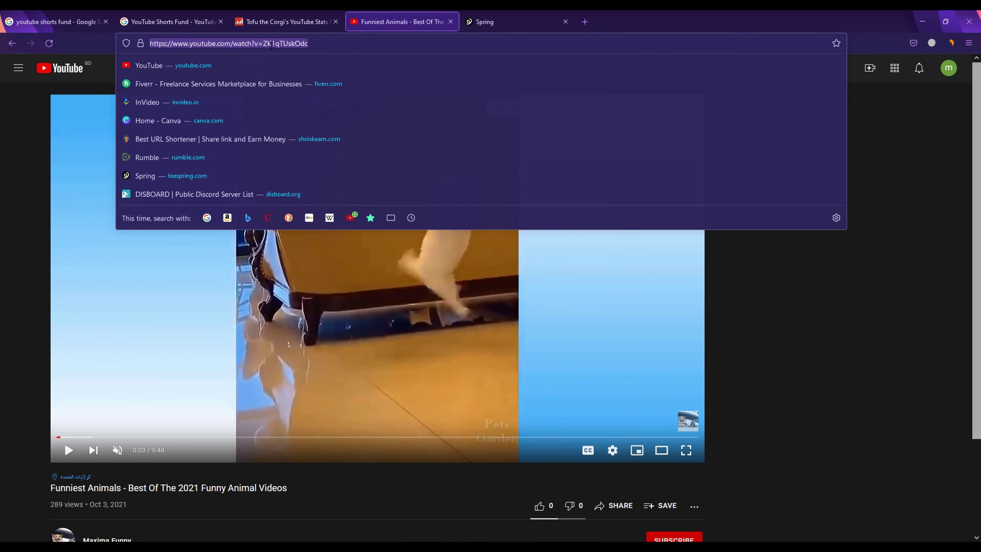
# Search Google for "online youtube video downloader" in a new browser tab.
pyautogui.click(586, 21)
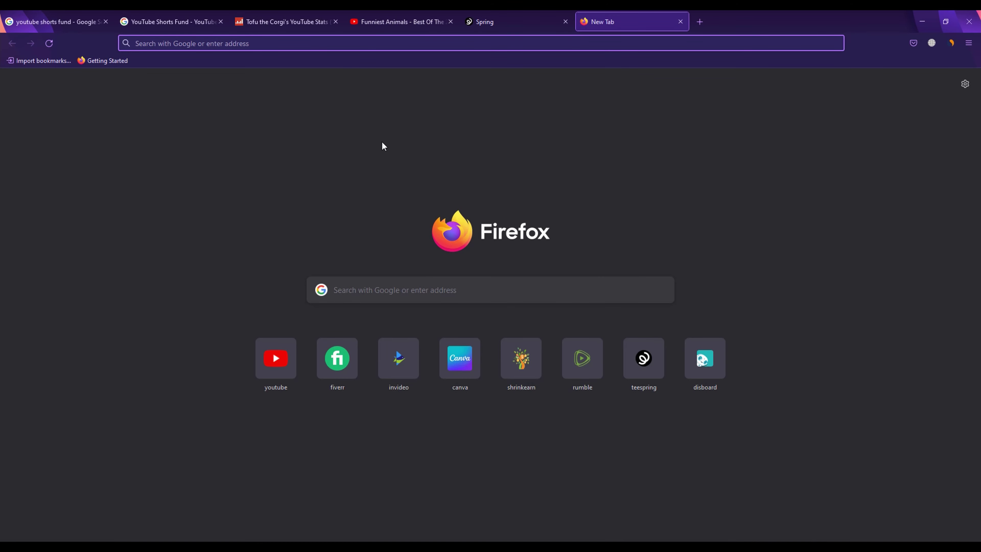
pyautogui.write('online youtub')
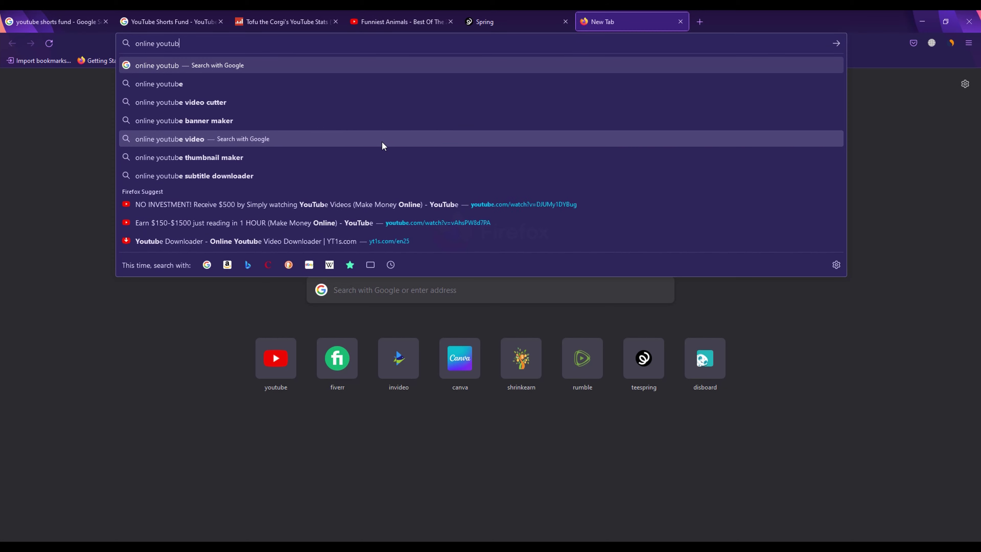
pyautogui.write('e video dow')
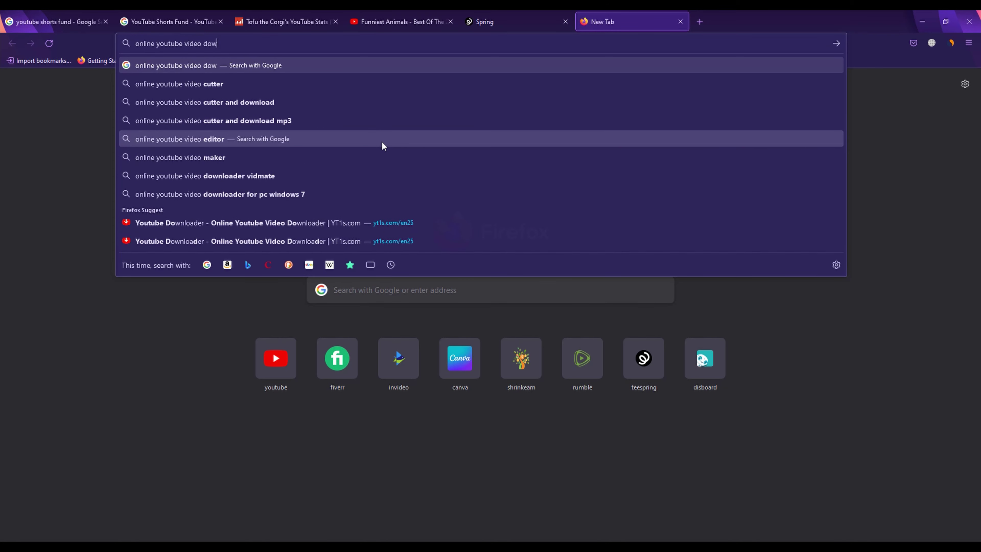
pyautogui.write('nloader')
pyautogui.press('Return')
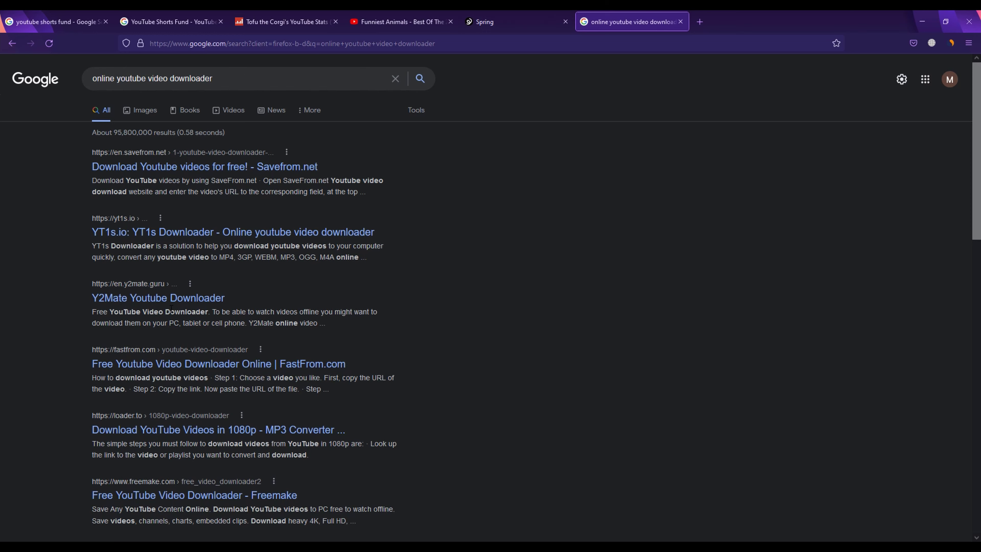
pyautogui.click(184, 236)
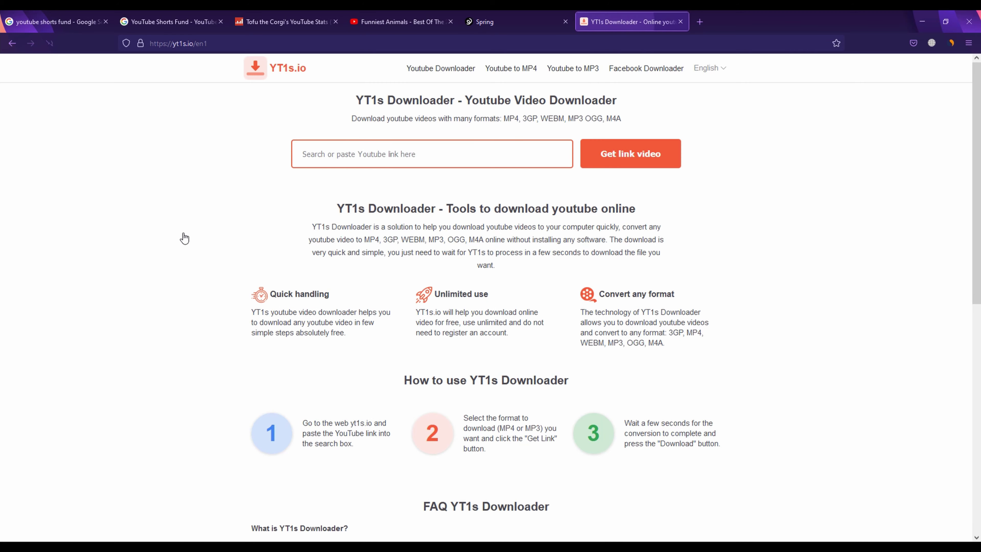
pyautogui.write('https://www.youtube.com/watch?v=ZK1qTUskOdc')
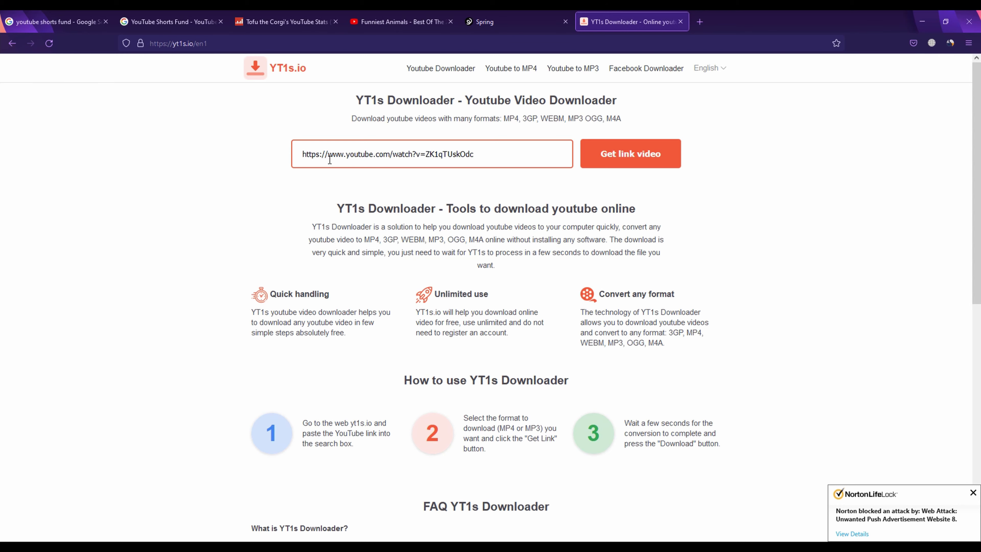
pyautogui.click(652, 157)
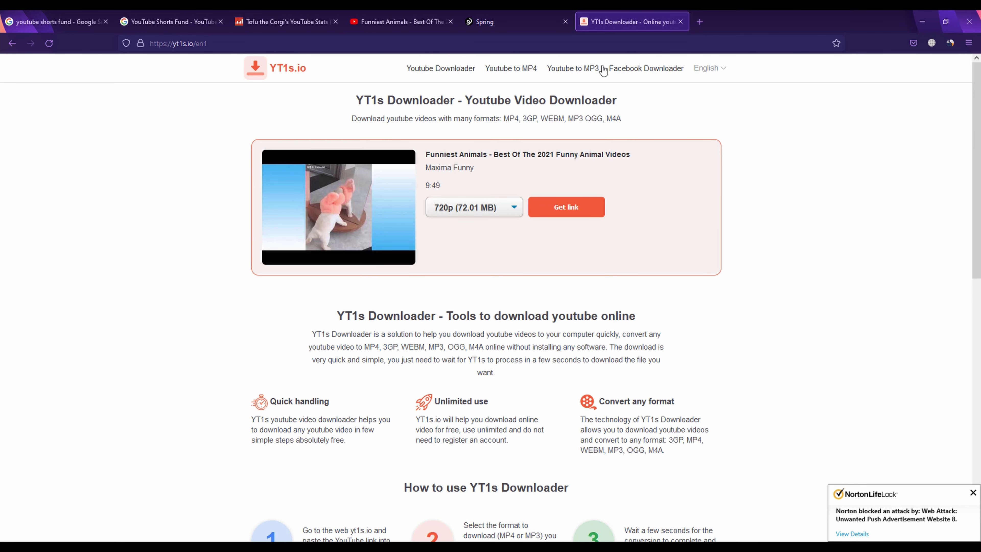
# Download the funny animals video as a 720p MP4 and save the file to the computer.
pyautogui.click(475, 209)
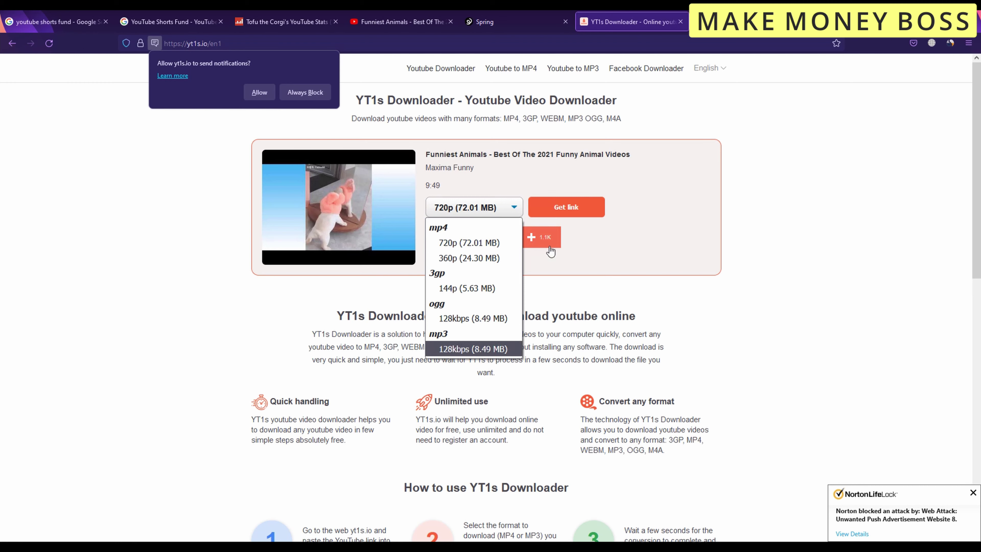
pyautogui.click(543, 237)
pyautogui.click(488, 212)
pyautogui.click(476, 242)
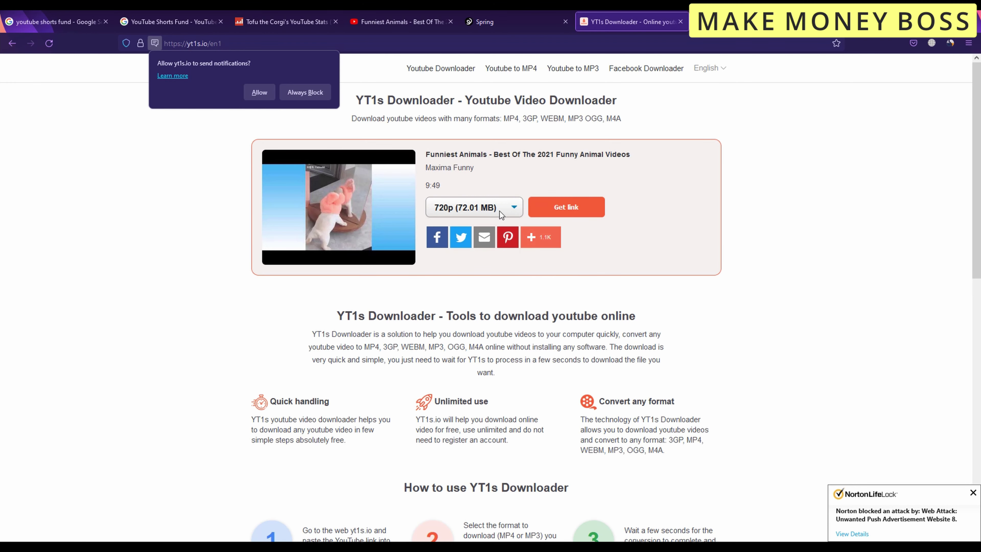
pyautogui.click(576, 207)
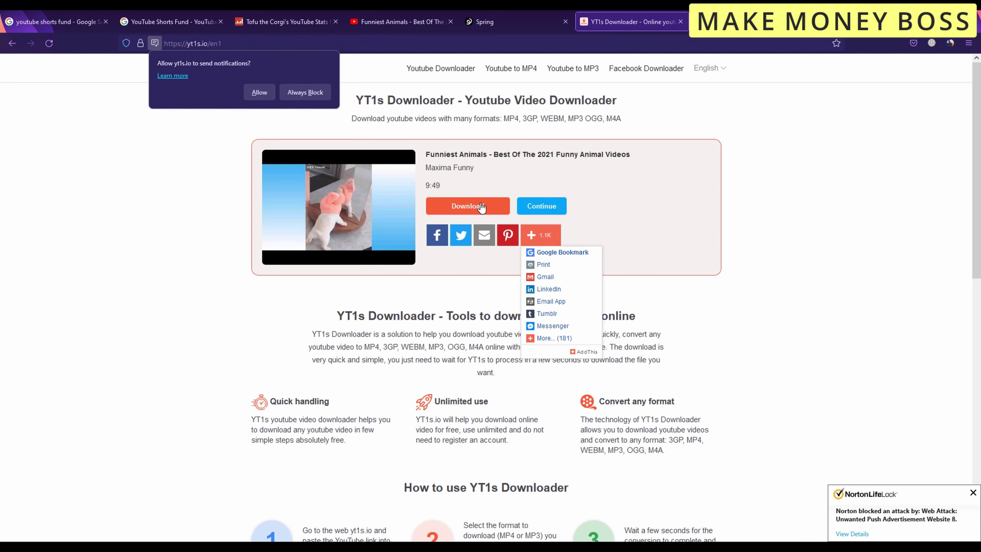
pyautogui.click(472, 205)
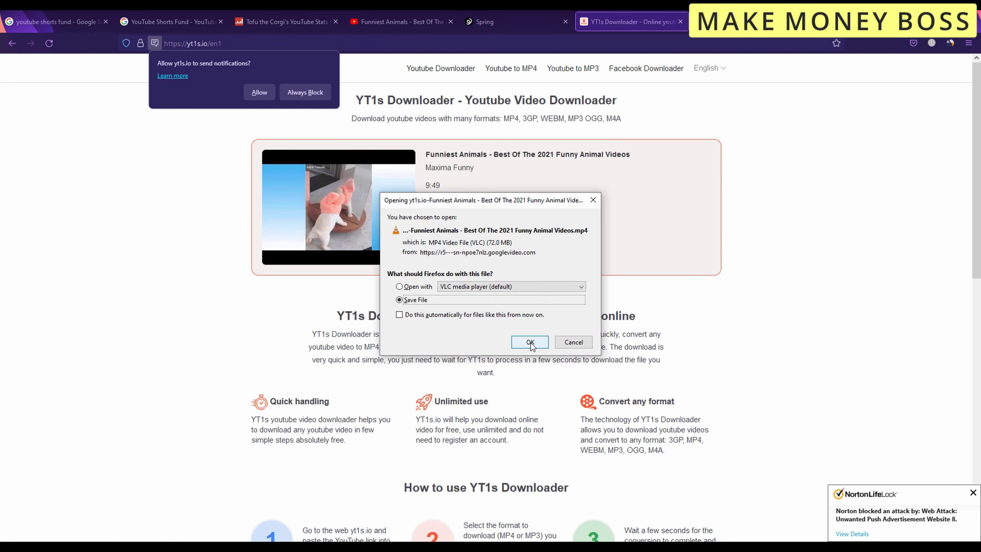
pyautogui.click(530, 343)
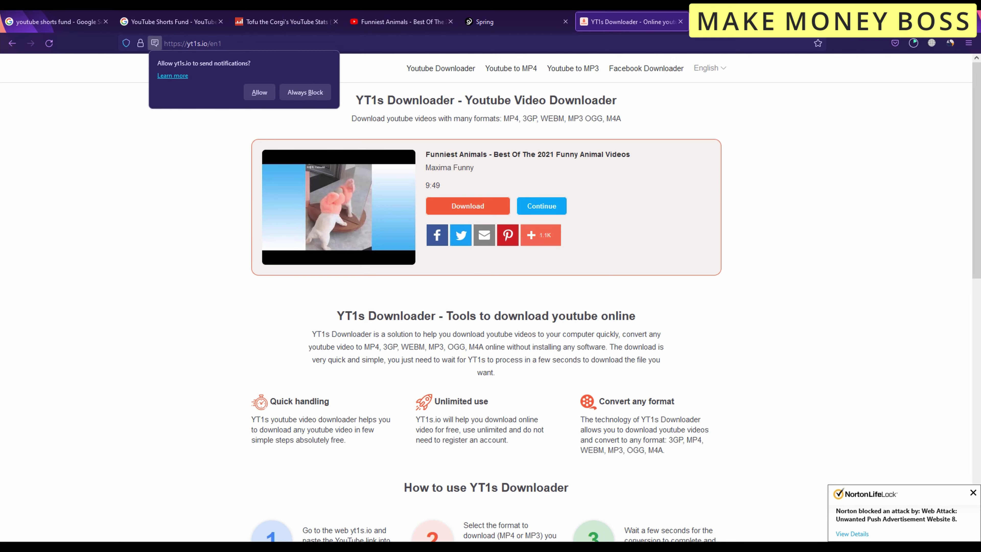
# Open invideo.io in a new browser tab and look through the templates and categories on its home page.
pyautogui.hotkey('ctrl', 't')
pyautogui.write('invideo.io/')
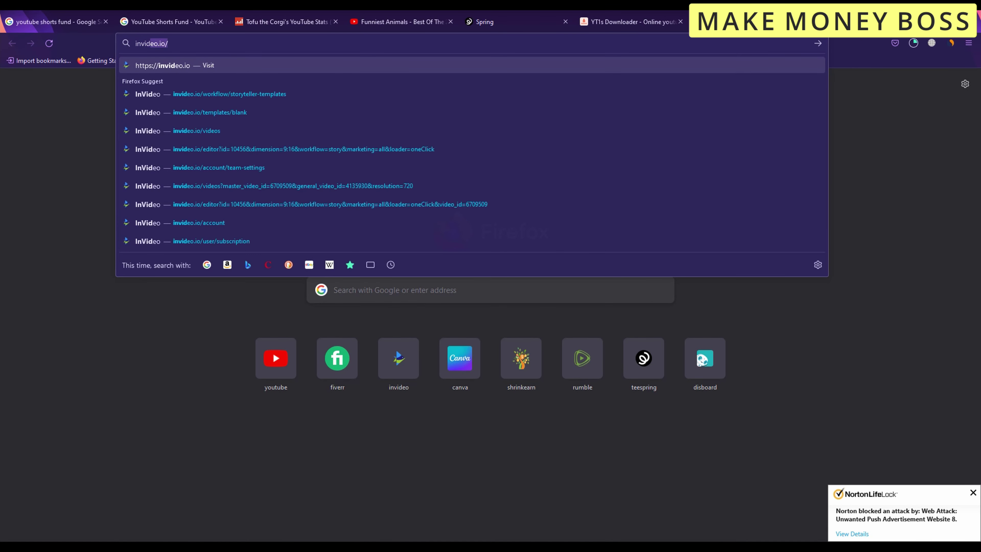
pyautogui.press('Return')
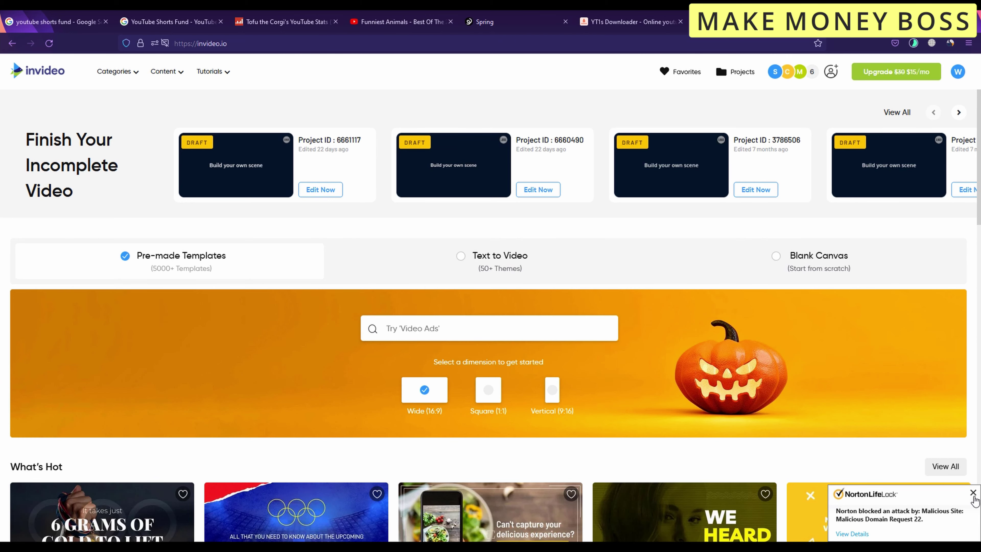
pyautogui.scroll(-15, 911, 434)
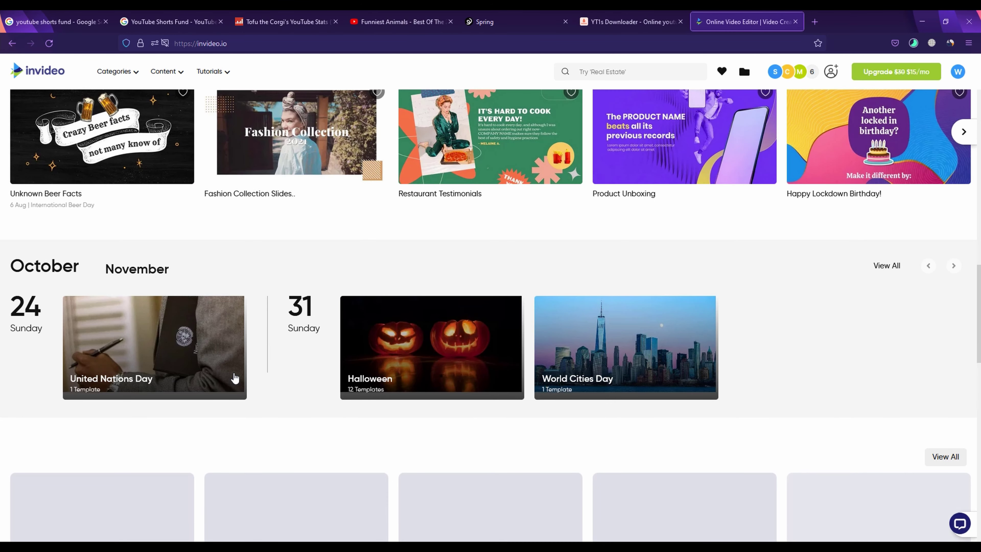
pyautogui.scroll(-10, 259, 302)
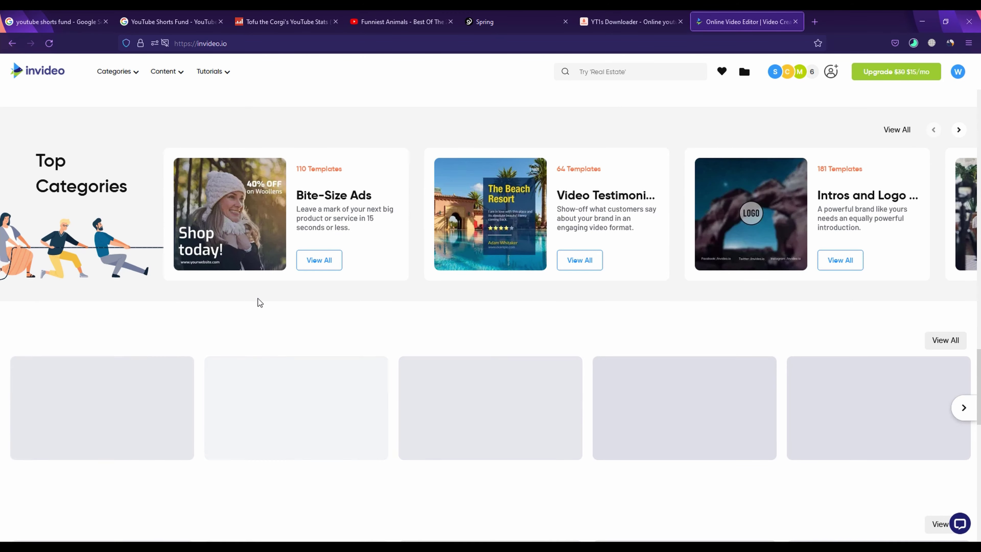
pyautogui.scroll(-5, 259, 302)
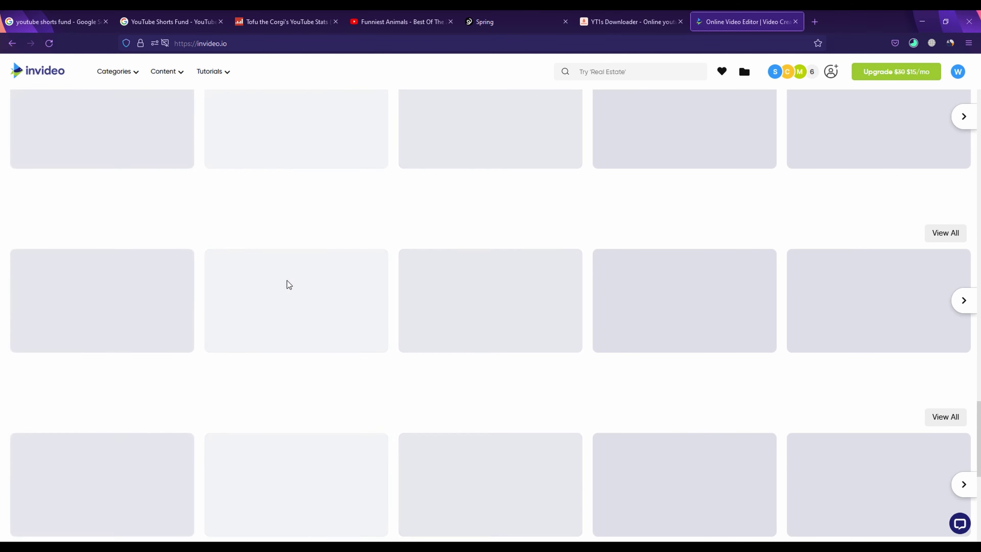
pyautogui.scroll(15, 287, 284)
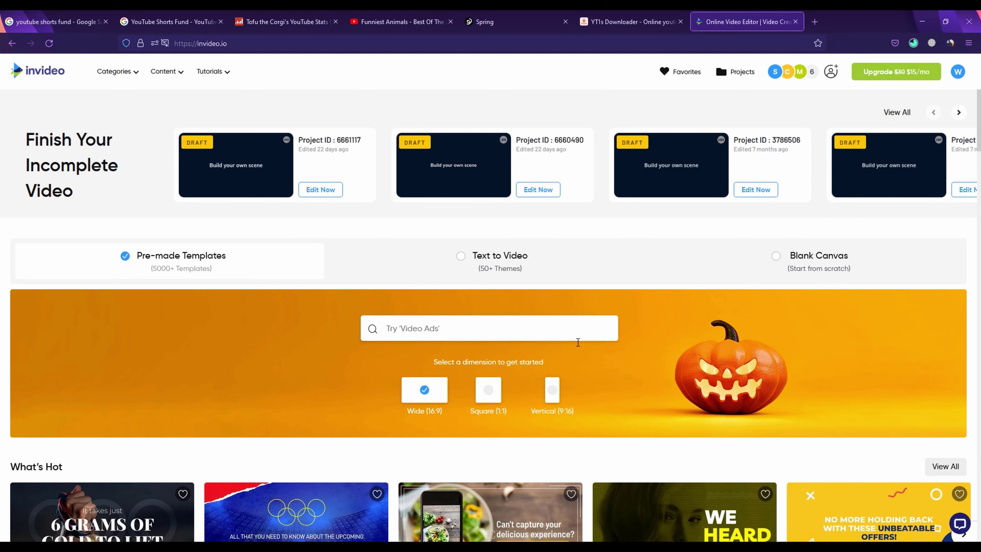
# Start a new video project from a blank canvas in the vertical (9:16) dimension.
pyautogui.click(553, 398)
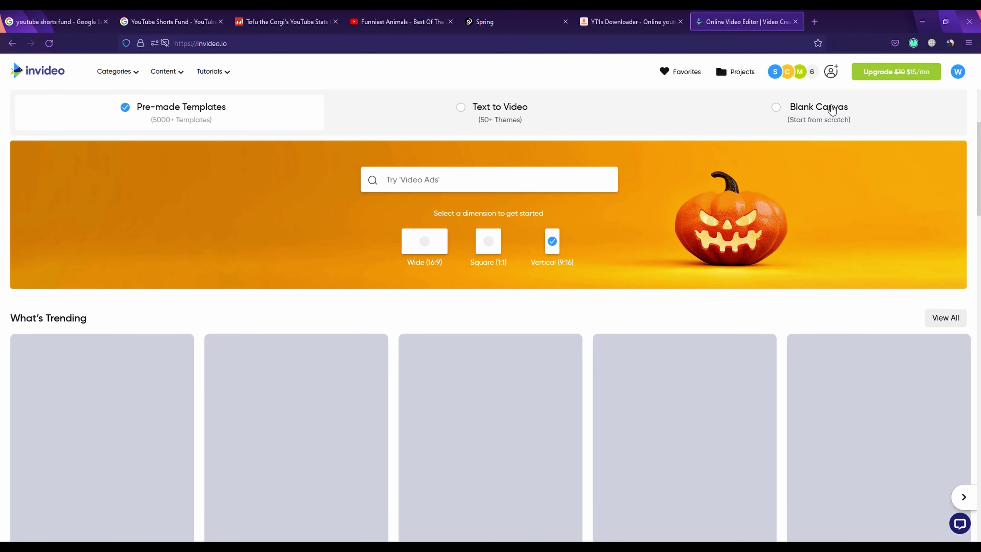
pyautogui.click(831, 110)
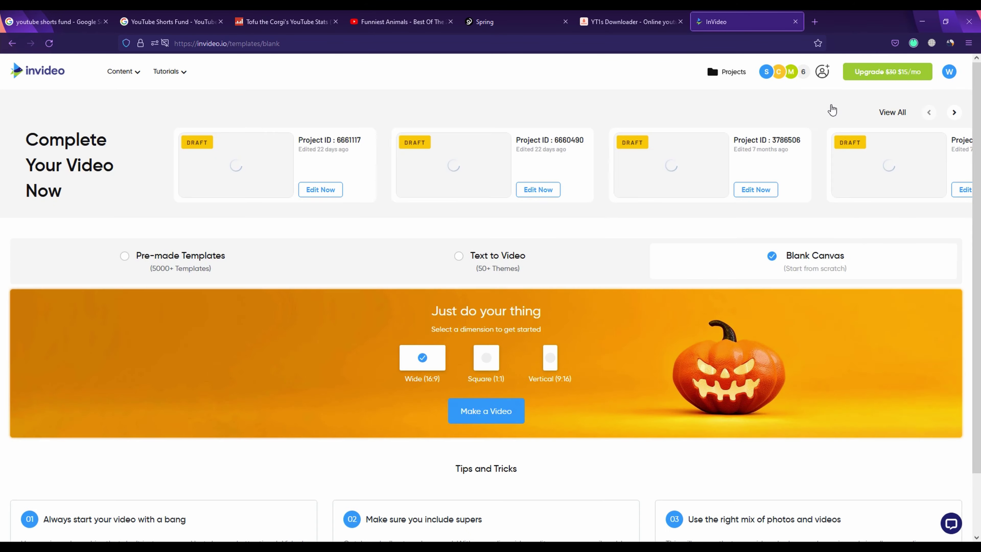
pyautogui.click(549, 355)
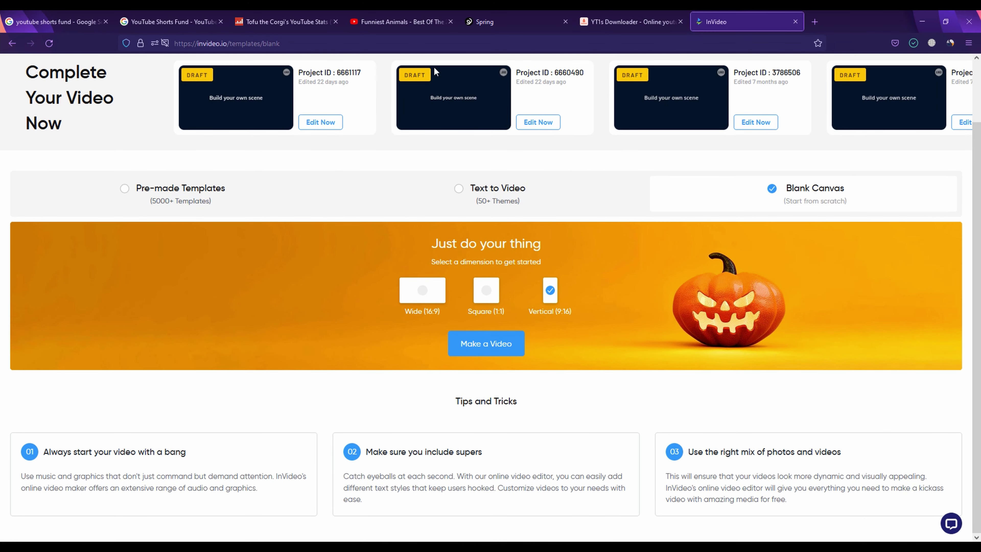
pyautogui.click(498, 343)
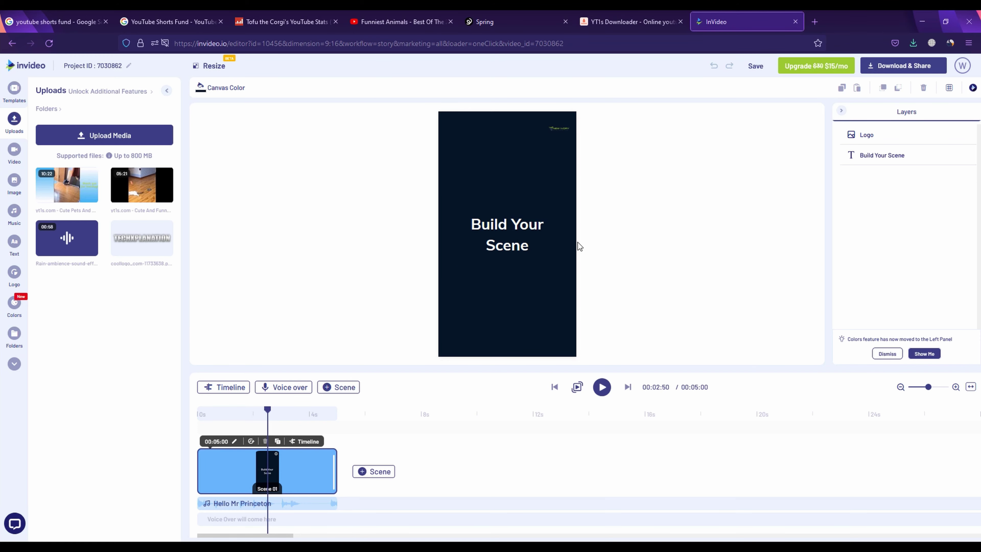
# Delete the "Build Your Scene" text and the logo from the blank scene.
pyautogui.click(524, 245)
pyautogui.press('Delete')
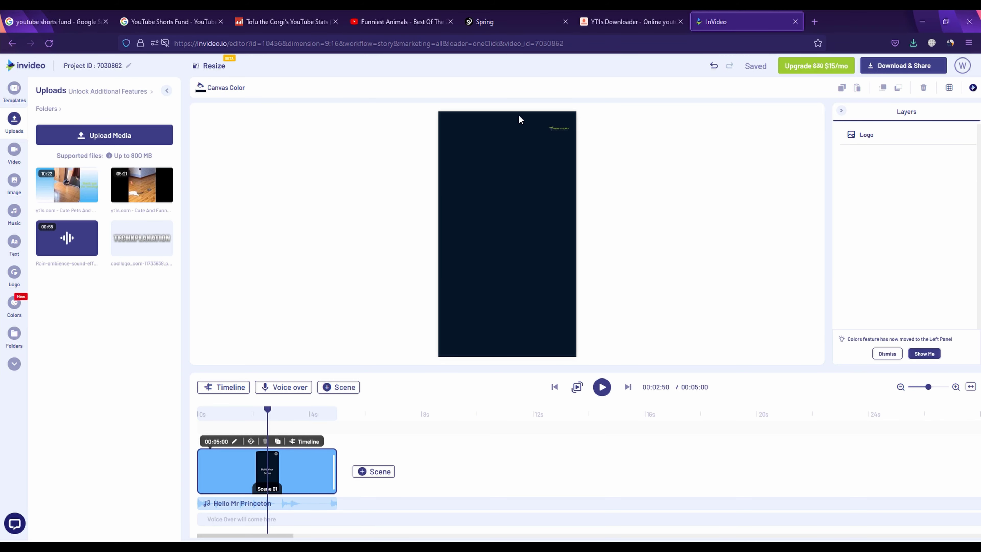
pyautogui.click(559, 128)
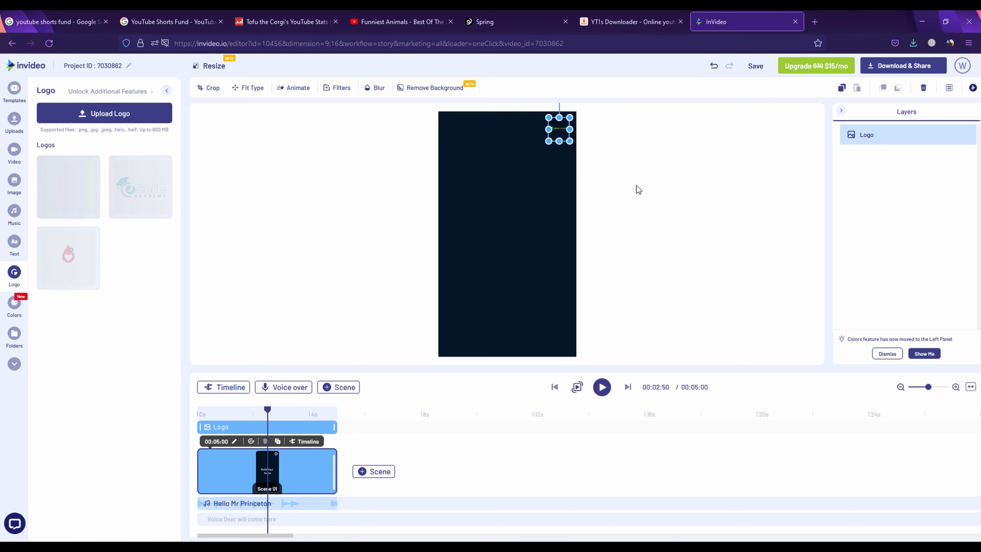
pyautogui.press('Delete')
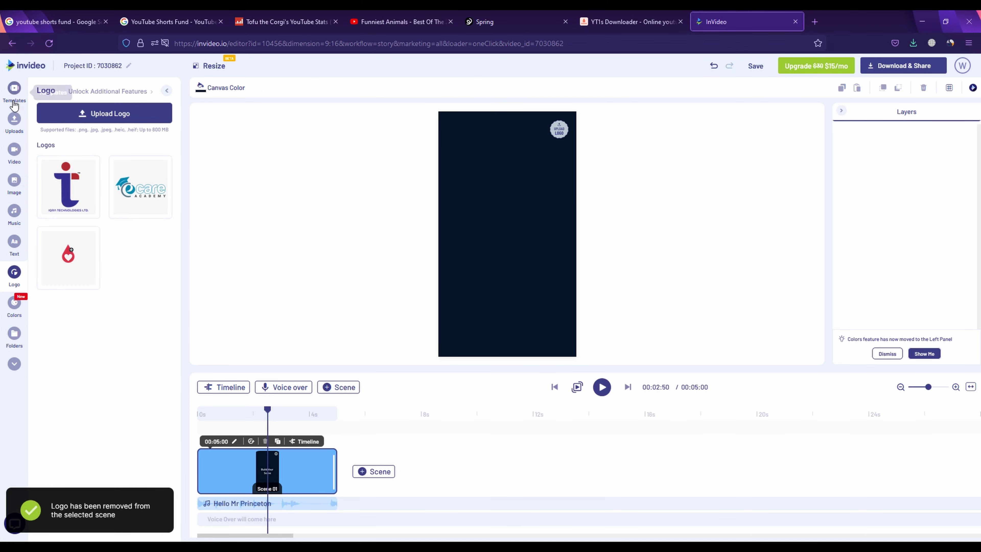
# Find the downloaded Funniest Animals MP4 in the browser's downloads and bring up the project's uploaded media.
pyautogui.click(14, 92)
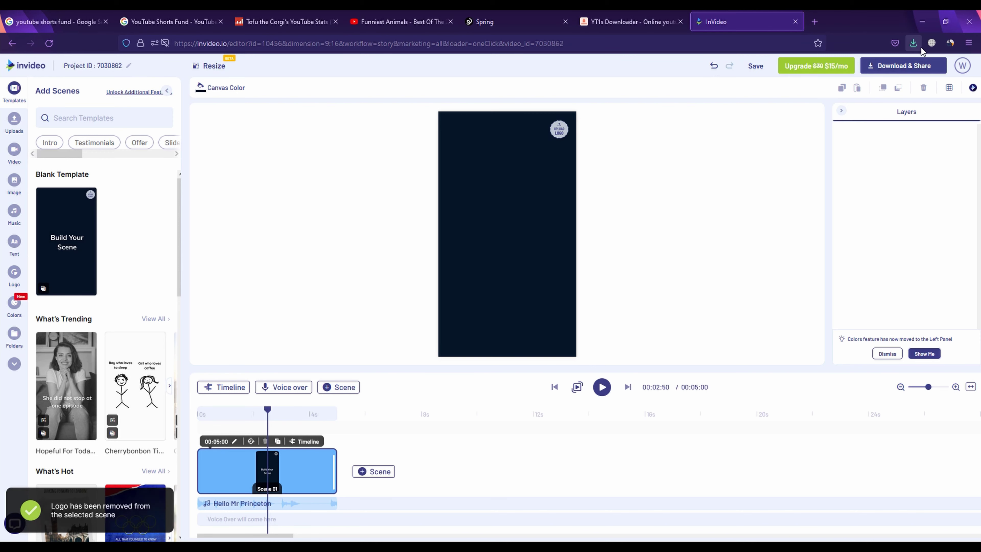
pyautogui.click(913, 43)
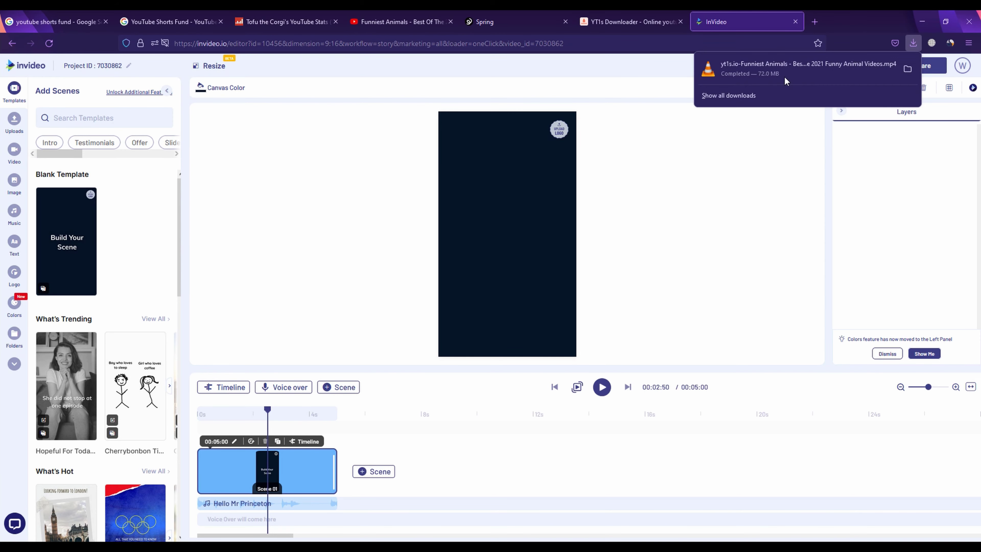
pyautogui.moveTo(784, 78)
pyautogui.mouseDown()
pyautogui.moveTo(397, 264)
pyautogui.moveTo(54, 348)
pyautogui.moveTo(42, 251)
pyautogui.moveTo(99, 171)
pyautogui.moveTo(745, 58)
pyautogui.moveTo(810, 61)
pyautogui.moveTo(801, 71)
pyautogui.mouseUp()
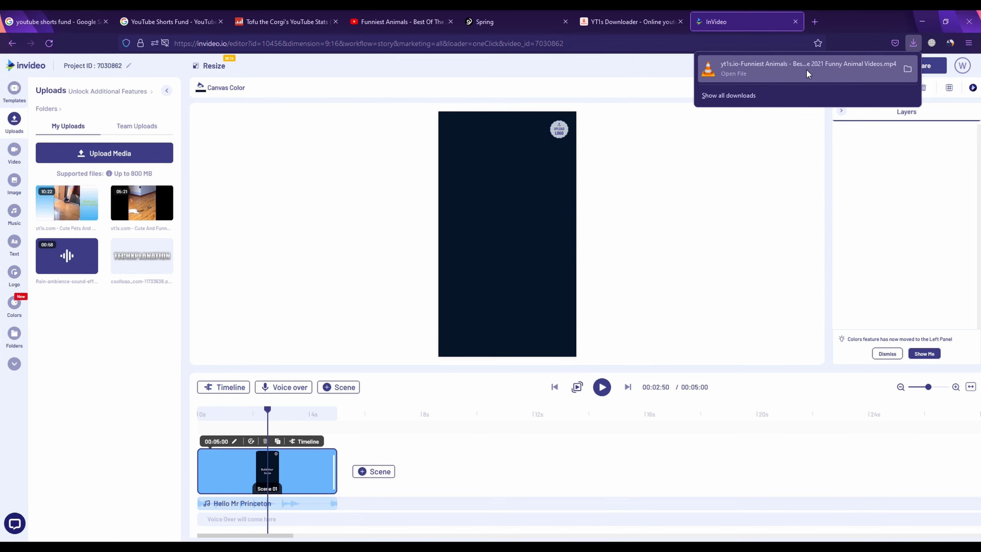
# Add the uploaded 10:22 pets video to the scene, trimmed from 00:00:00 to an out time of 00:30:37.
pyautogui.click(45, 209)
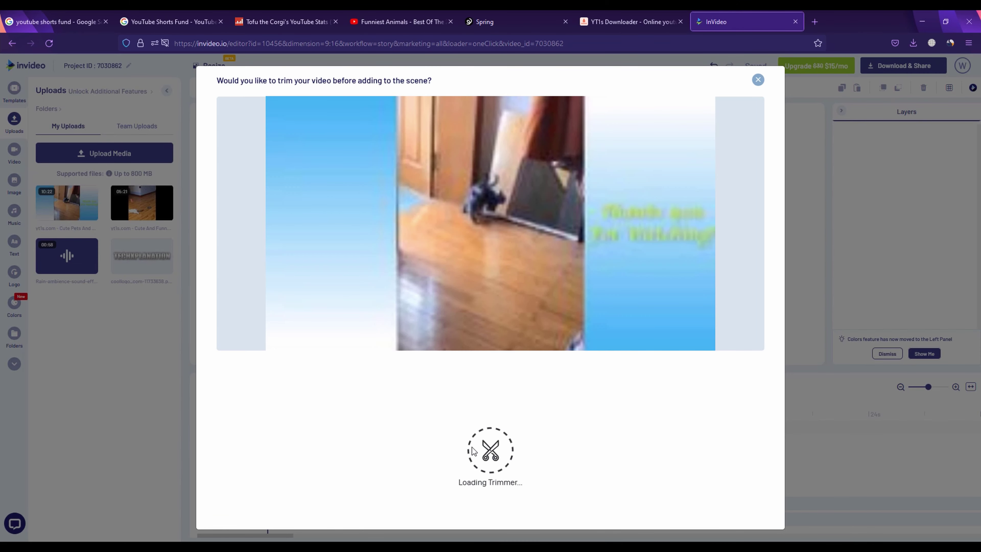
pyautogui.moveTo(465, 481); pyautogui.dragTo(514, 480)
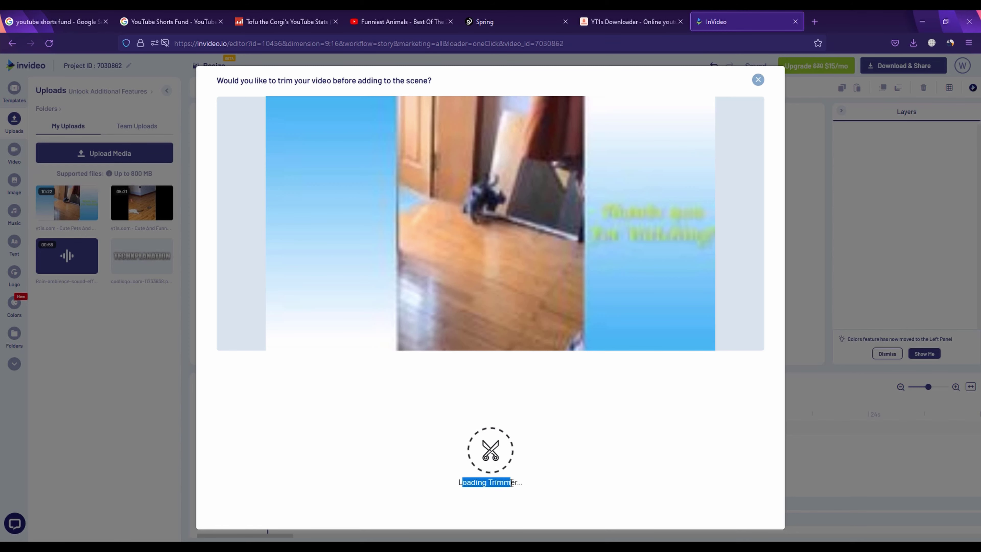
pyautogui.click(512, 479)
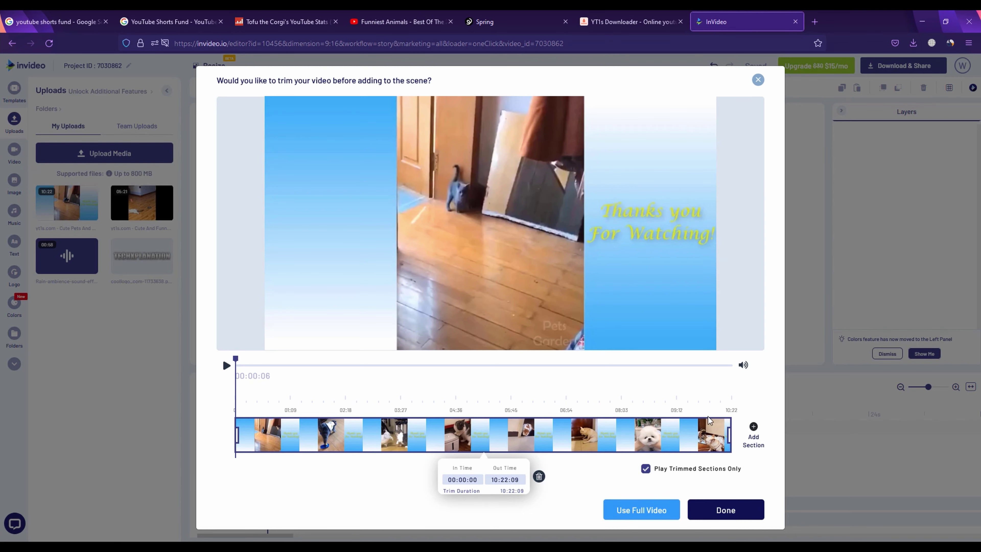
pyautogui.click(721, 423)
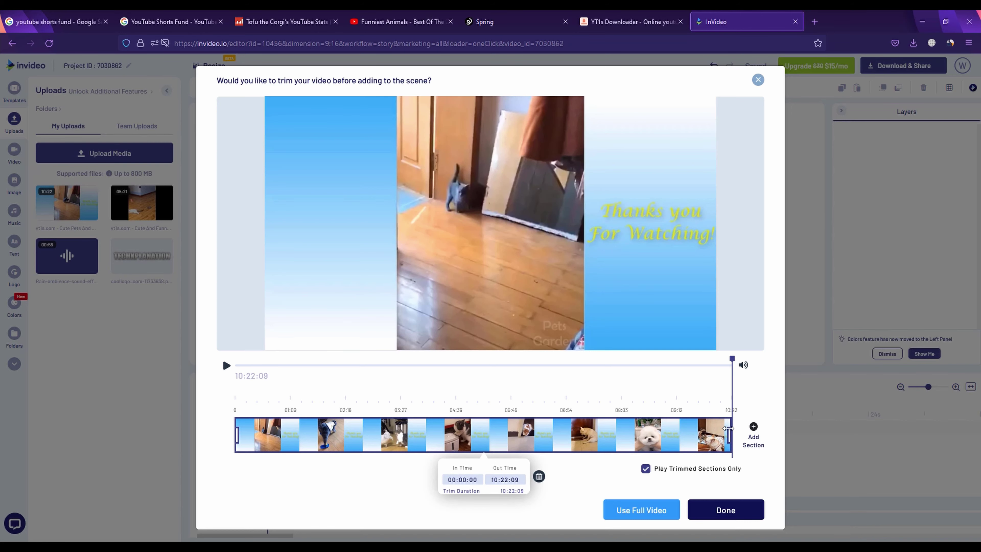
pyautogui.moveTo(725, 429); pyautogui.dragTo(565, 441)
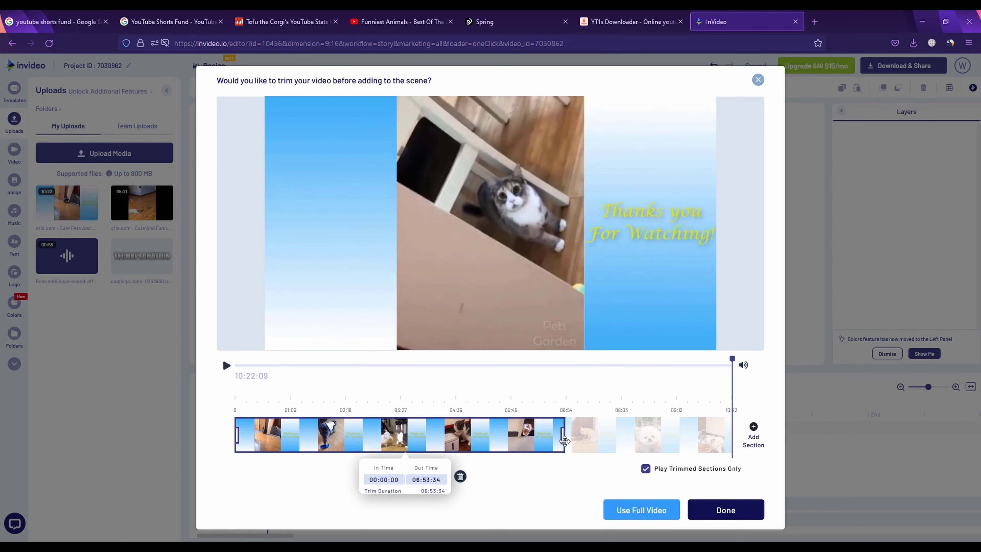
pyautogui.moveTo(565, 441); pyautogui.dragTo(261, 500)
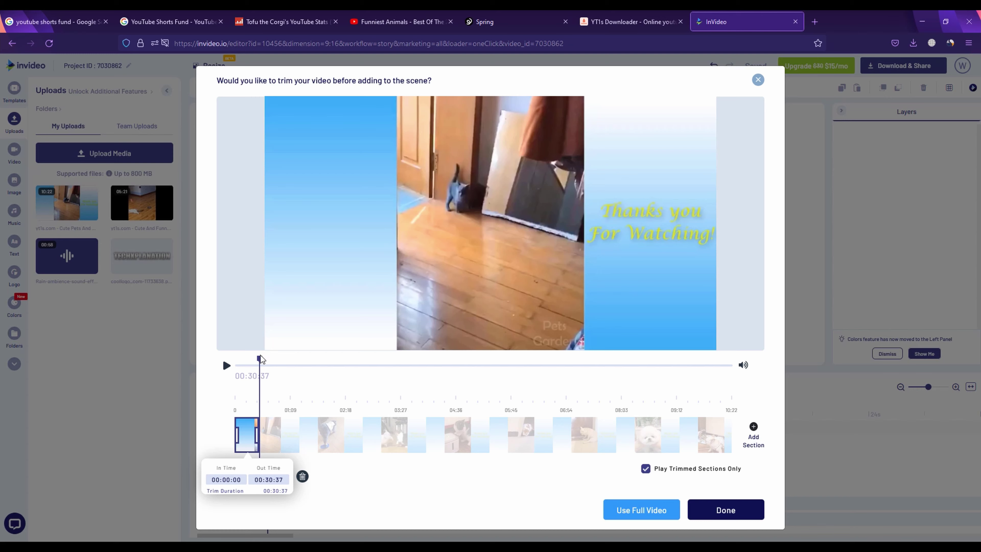
pyautogui.moveTo(259, 359); pyautogui.dragTo(235, 371)
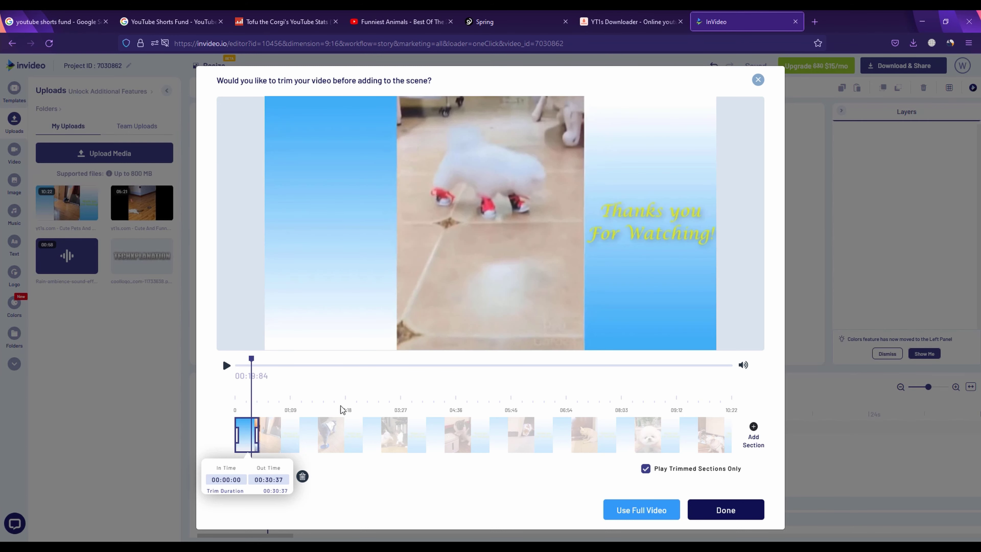
pyautogui.click(709, 511)
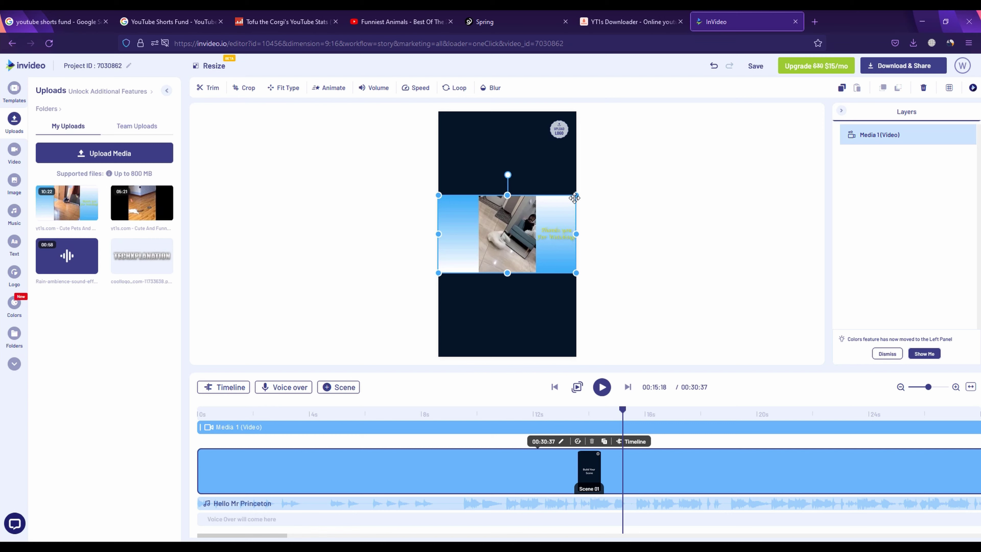
# Enlarge and position the pets video so the animal footage fills the vertical canvas, and check the framing at about 00:18:69.
pyautogui.moveTo(575, 197); pyautogui.dragTo(640, 159)
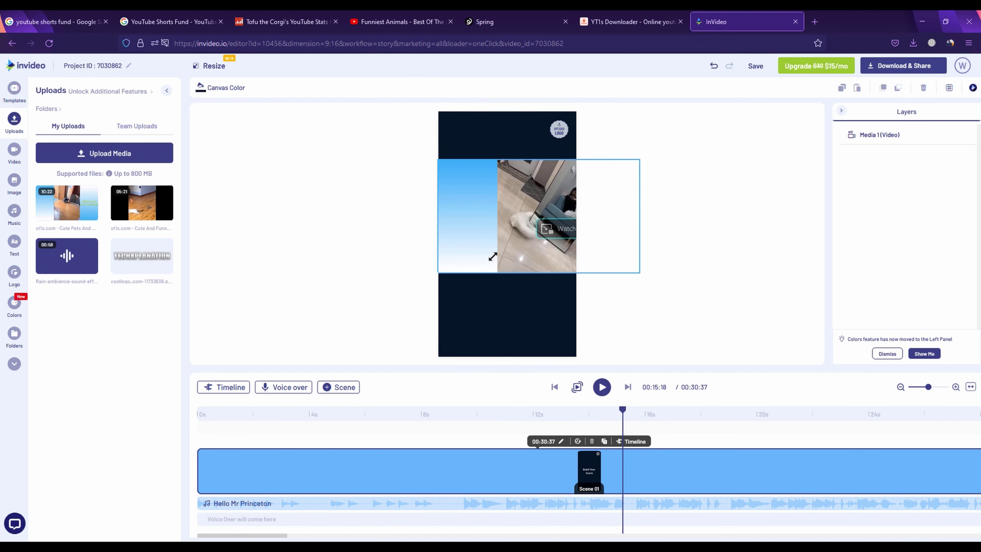
pyautogui.moveTo(443, 271); pyautogui.dragTo(340, 381)
pyautogui.moveTo(643, 160); pyautogui.dragTo(714, 119)
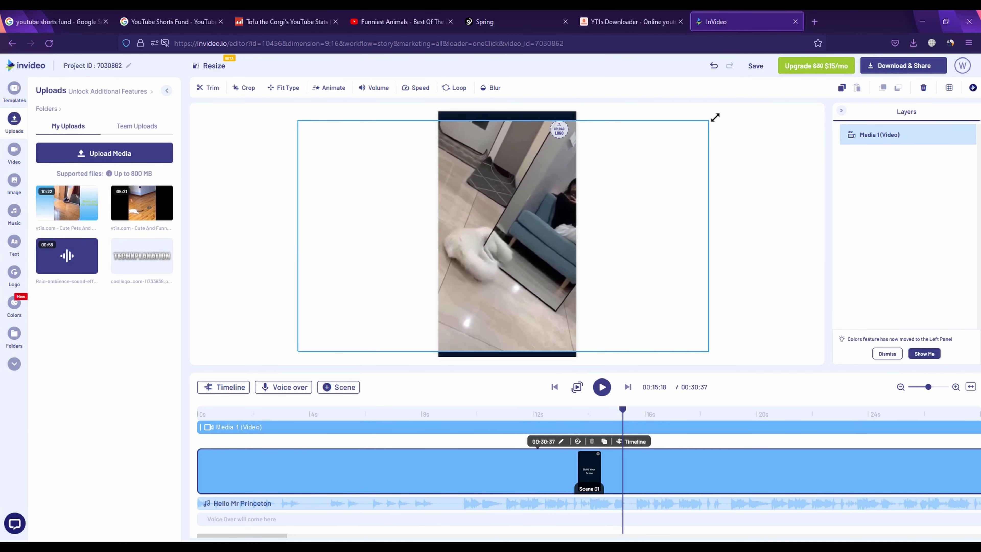
pyautogui.moveTo(524, 324); pyautogui.dragTo(522, 327)
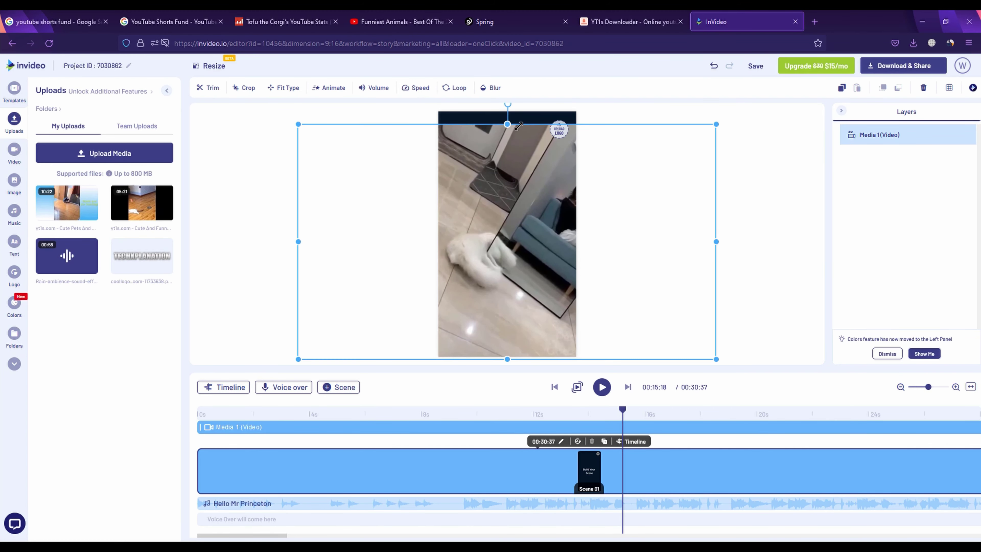
pyautogui.moveTo(507, 124); pyautogui.dragTo(510, 112)
pyautogui.moveTo(622, 409); pyautogui.dragTo(721, 443)
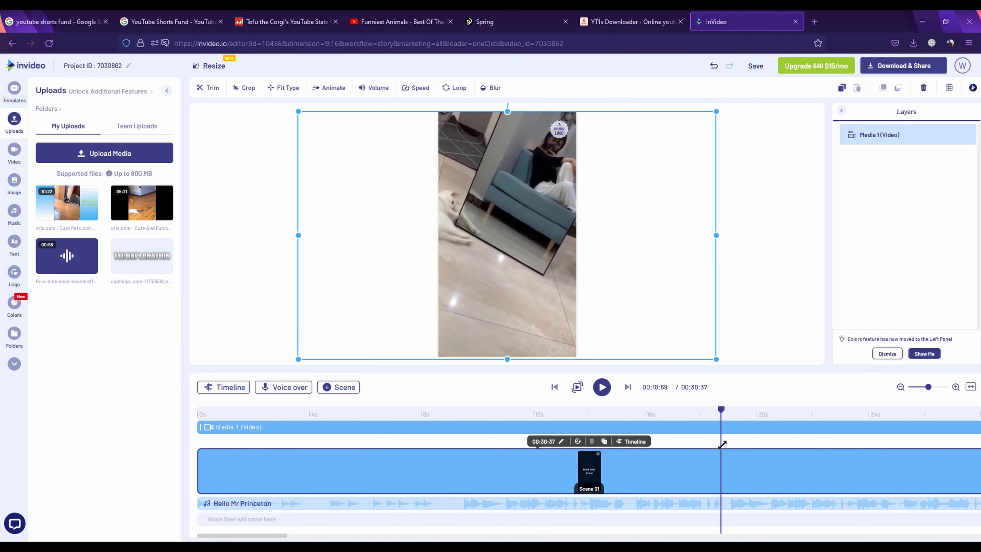
pyautogui.click(560, 129)
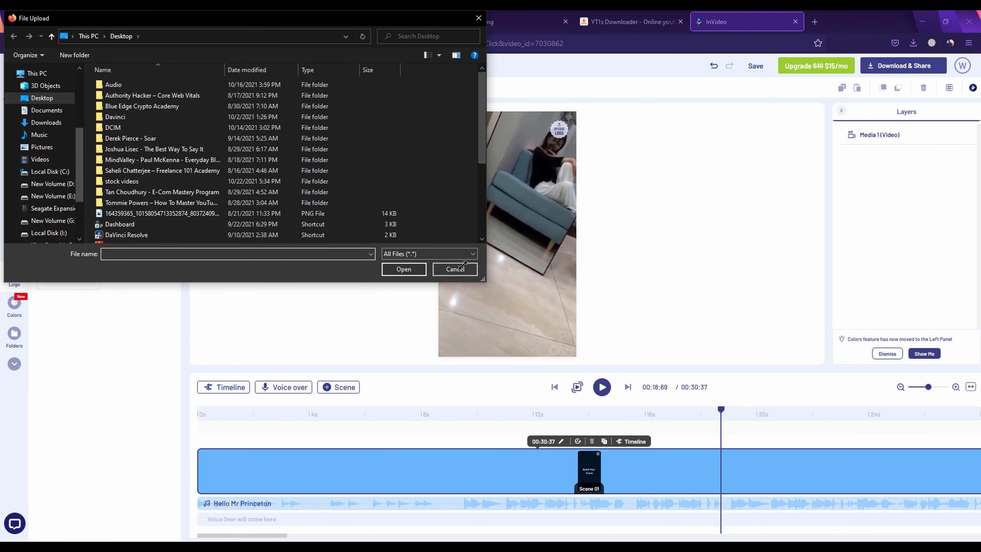
pyautogui.click(460, 266)
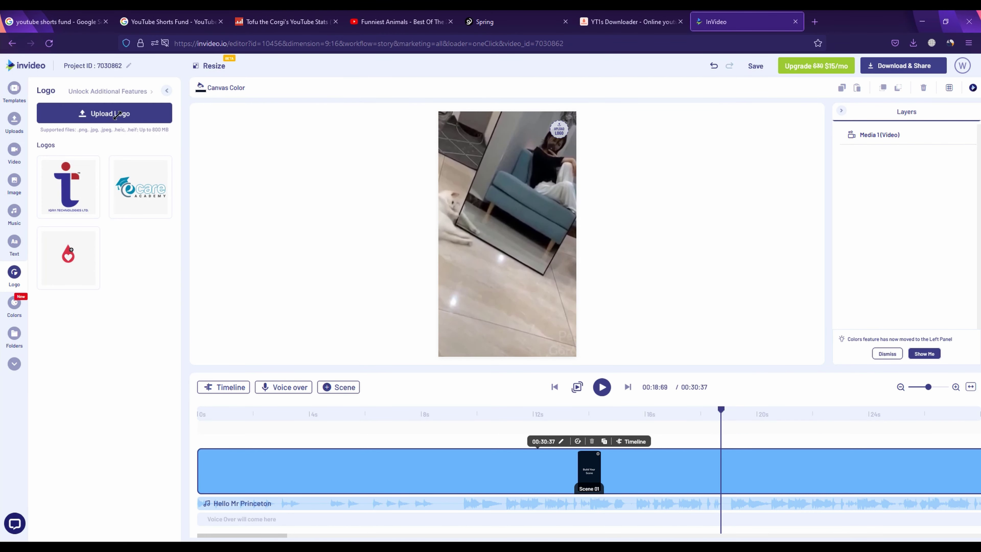
pyautogui.click(18, 89)
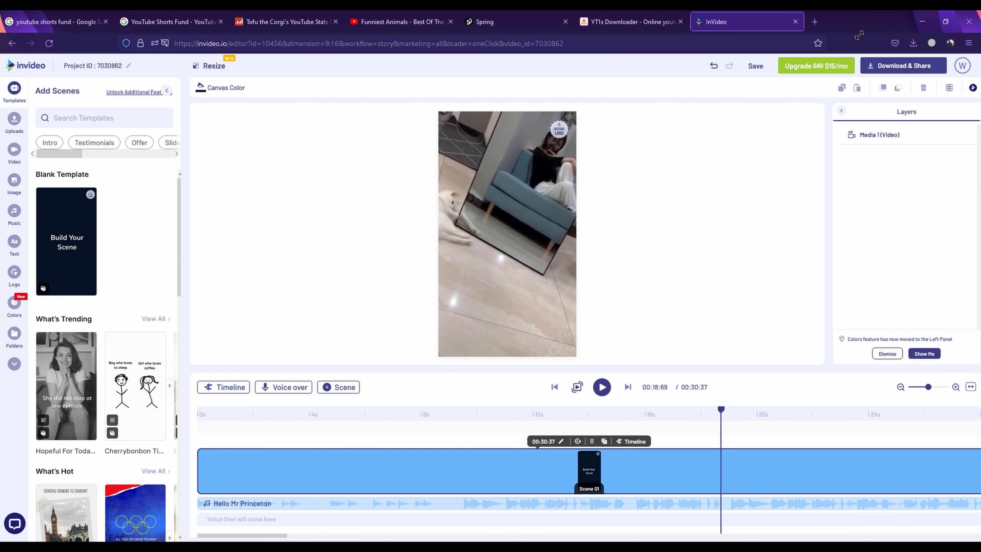
# Open the export options and examine the available resolutions, keeping 720p selected.
pyautogui.click(884, 63)
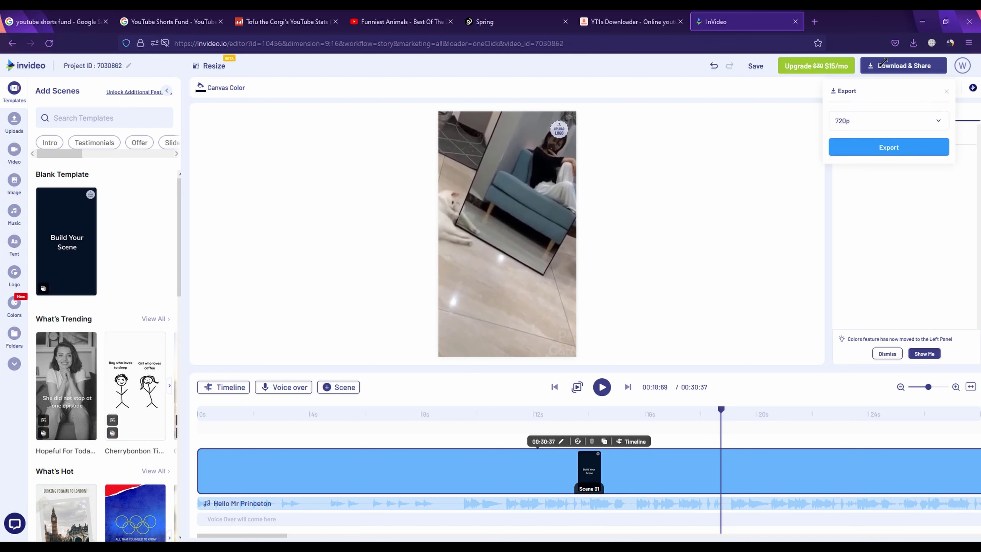
pyautogui.click(883, 116)
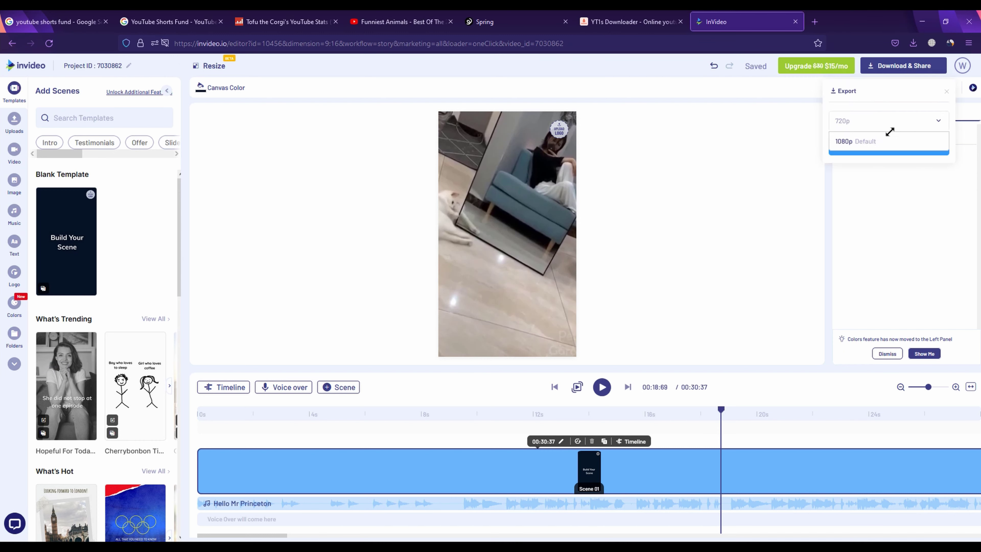
pyautogui.click(901, 114)
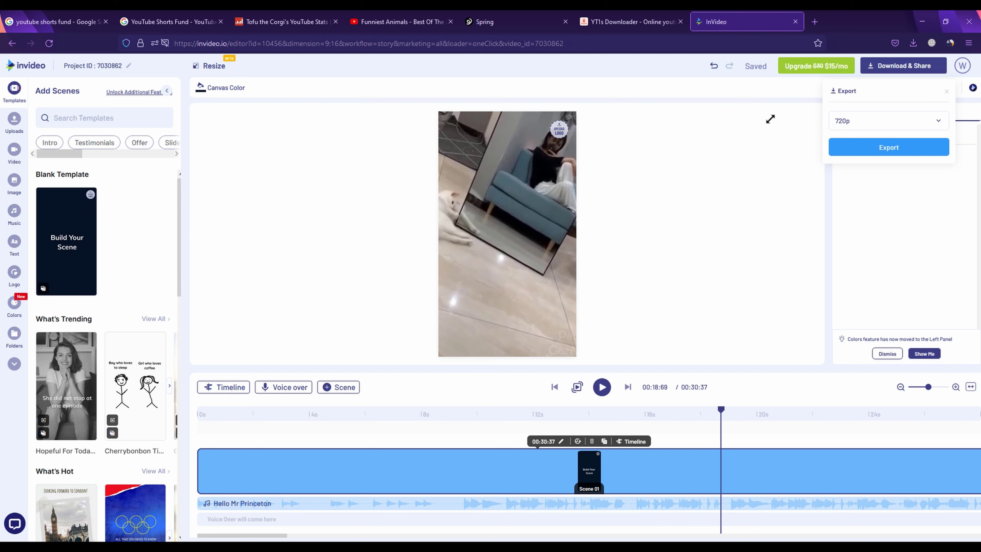
# Switch to YouTube and upload the downloaded Funniest Animals video file to the channel.
pyautogui.click(393, 28)
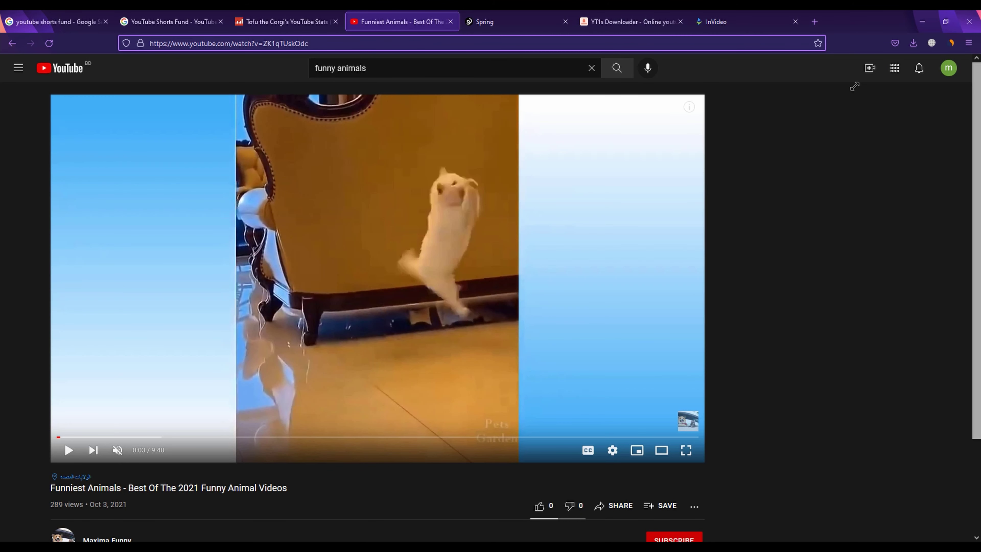
pyautogui.click(870, 68)
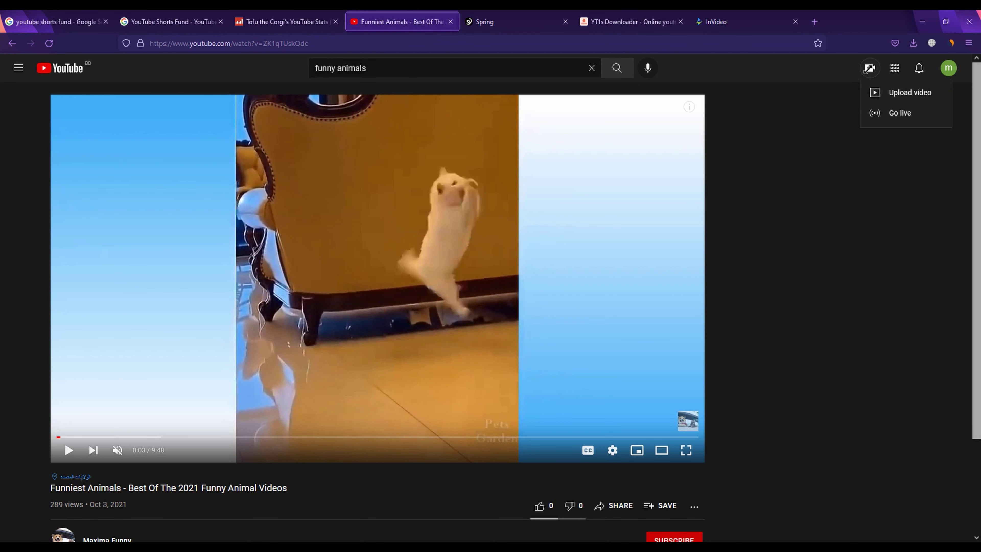
pyautogui.click(881, 92)
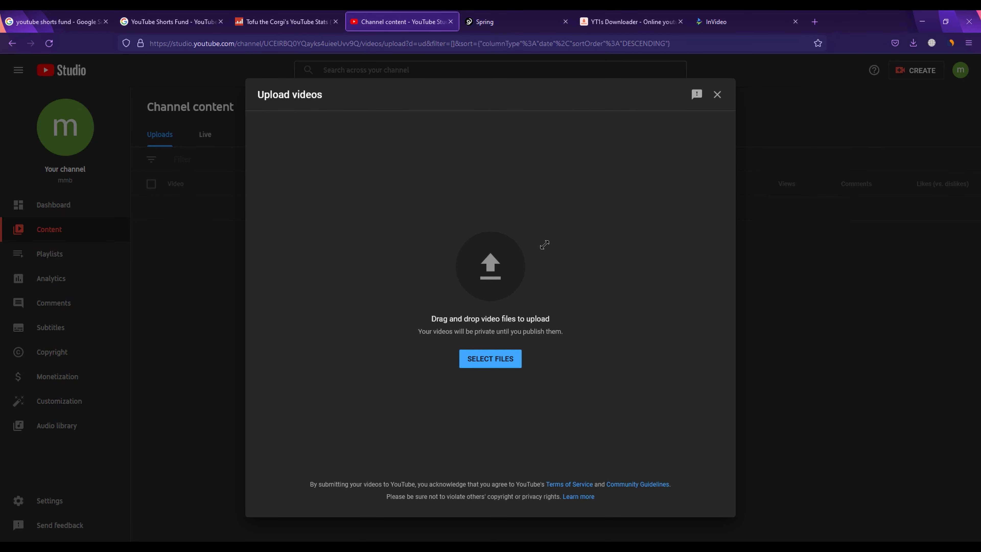
pyautogui.moveTo(545, 244); pyautogui.dragTo(655, 292)
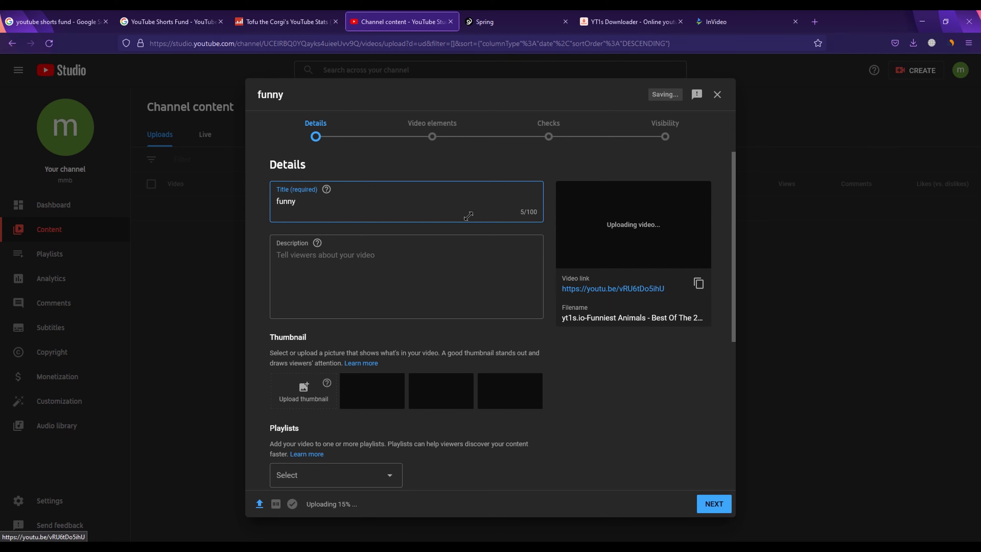
# Replace the video's title with "FUNNIEST DOG EVER! YOU WILL LAUGH! #shorts" and highlight its hashtag.
pyautogui.hotkey('ctrl', 'a')
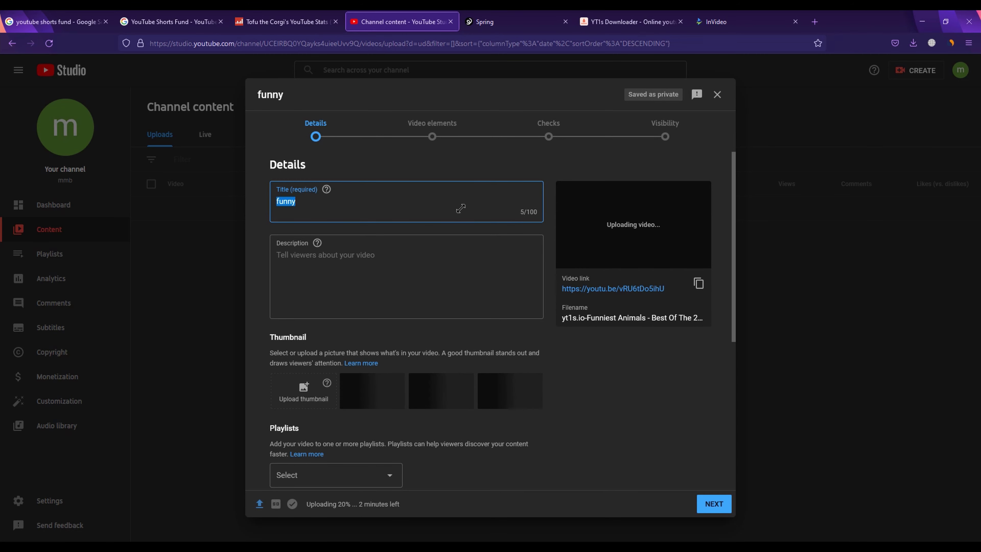
pyautogui.write('FUN')
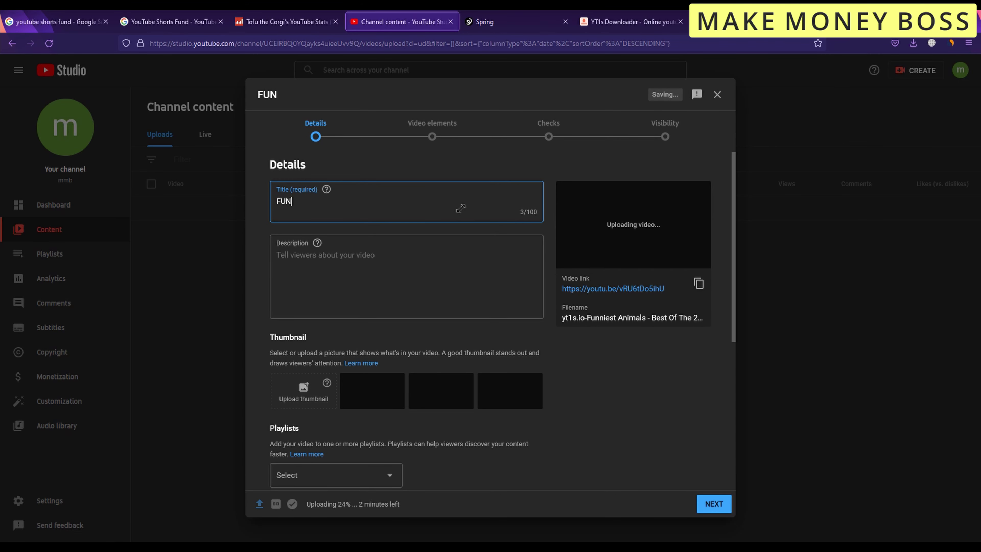
pyautogui.write('NIEST DOG E')
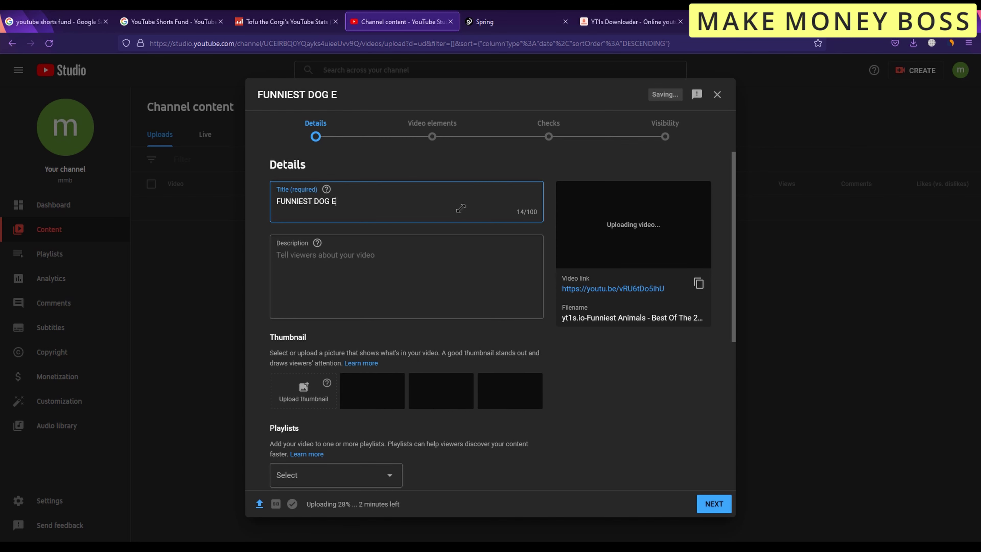
pyautogui.write('VER!')
pyautogui.write(' YOU WILL LAUGH! #shor')
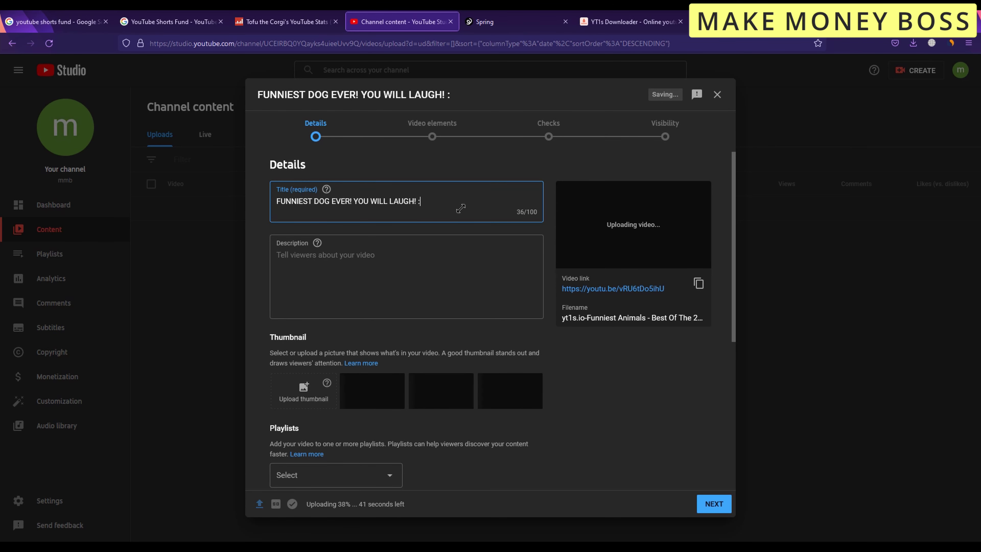
pyautogui.write('ts')
pyautogui.doubleClick(423, 202)
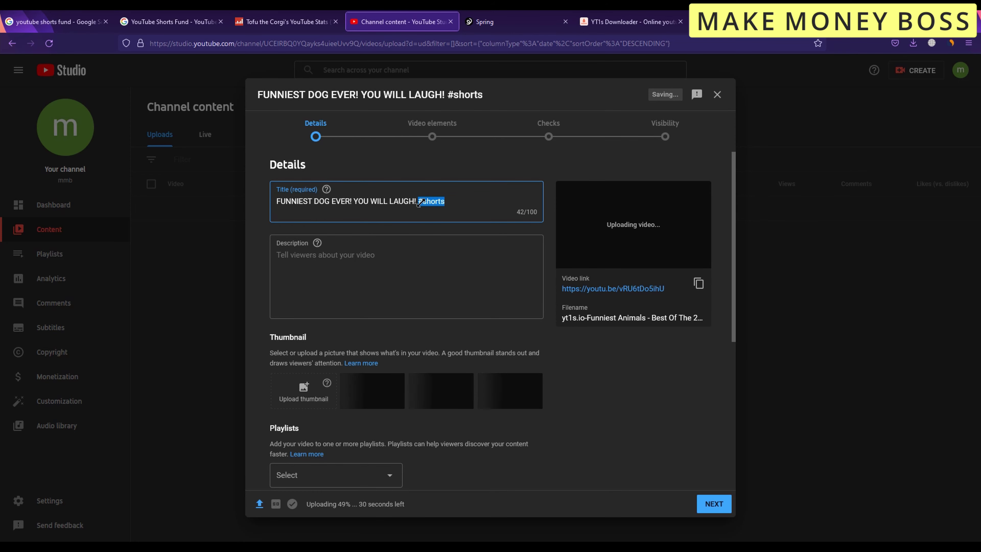